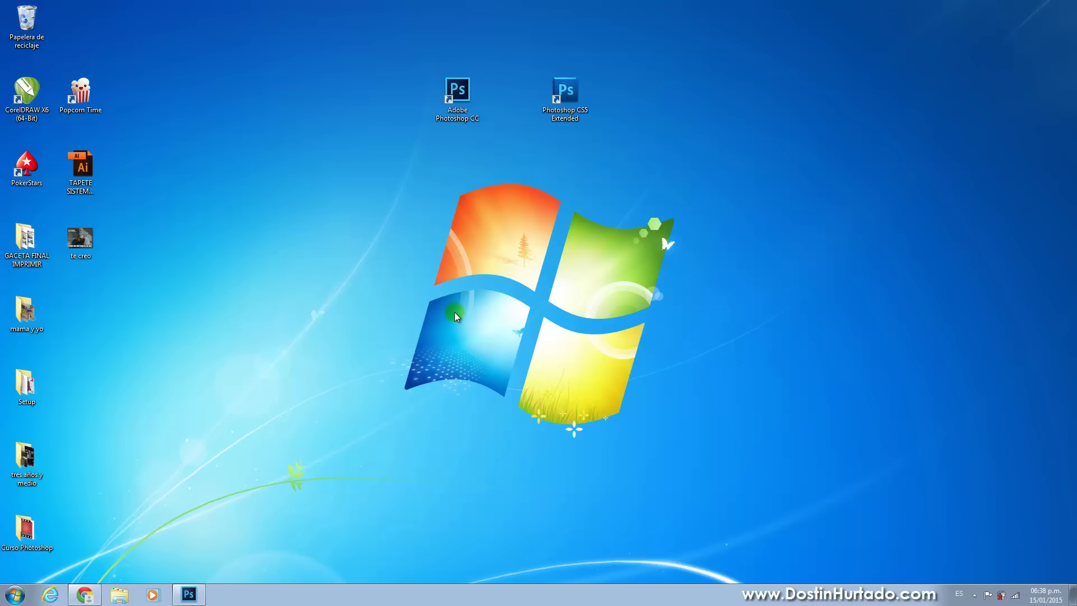
Point out the Photoshop CS5 Extended and CC desktop shortcuts, select them together, then deselect.
left_click(580, 115)
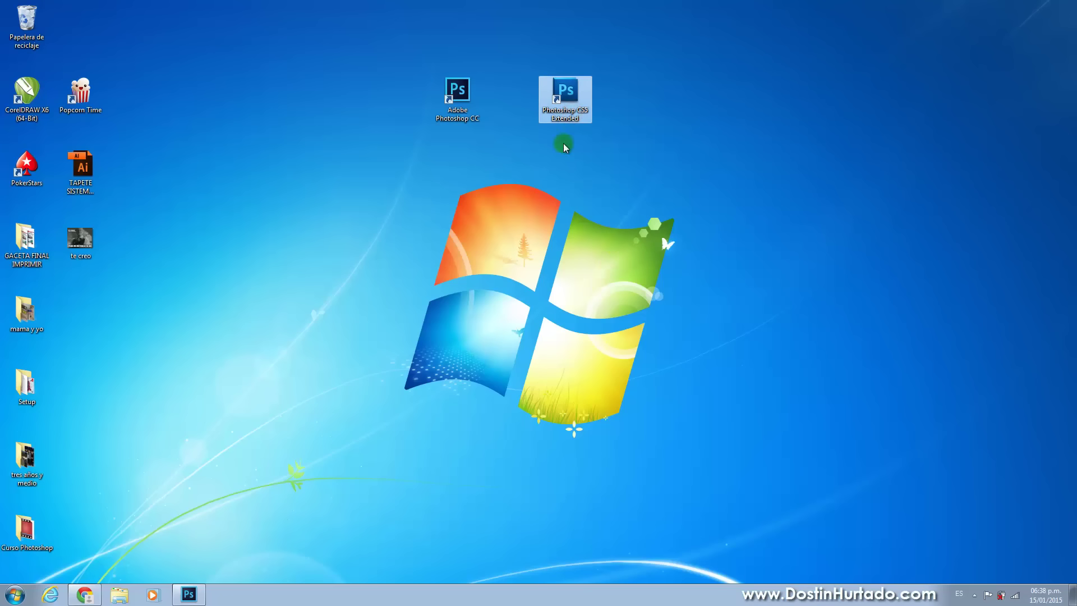
left_click(466, 115)
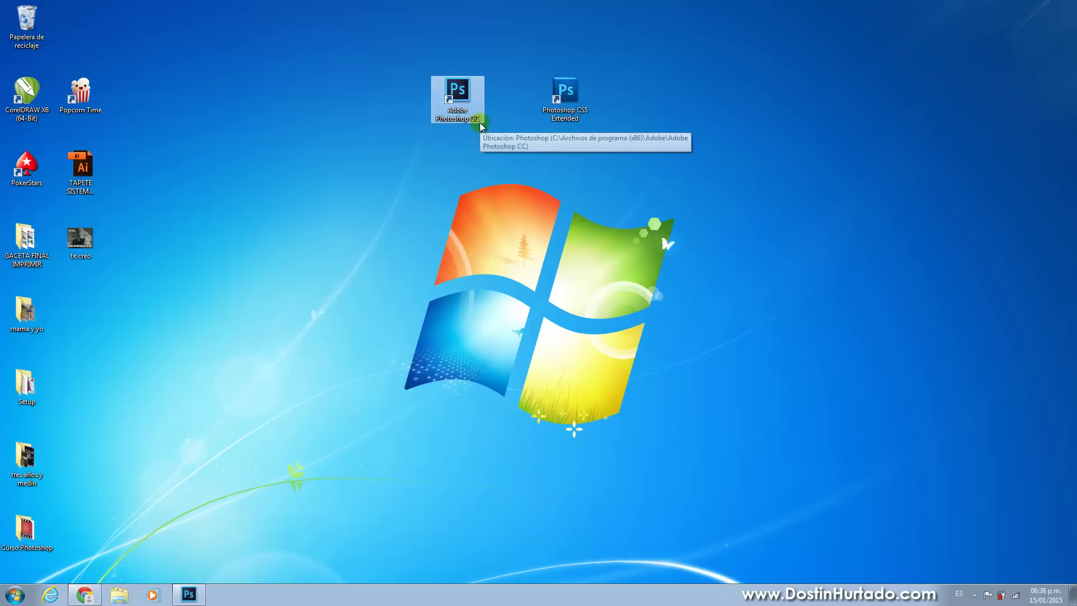
mouse_move(370, 158)
left_mouse_down()
mouse_move(624, 398)
mouse_move(746, 476)
left_mouse_up()
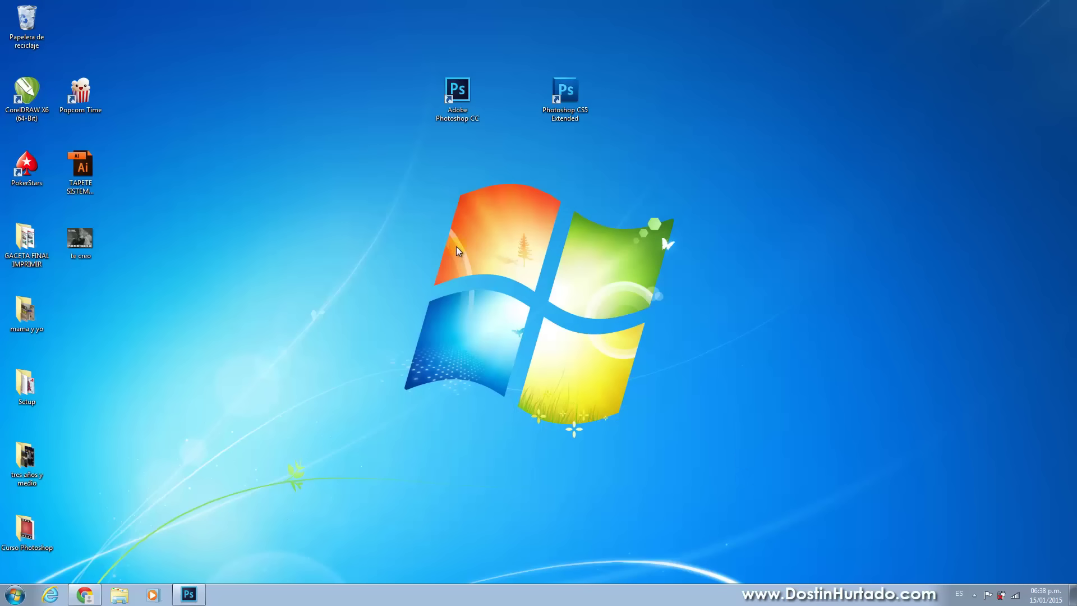
left_click_drag(471, 148, 624, 83)
left_click_drag(404, 171, 622, 108)
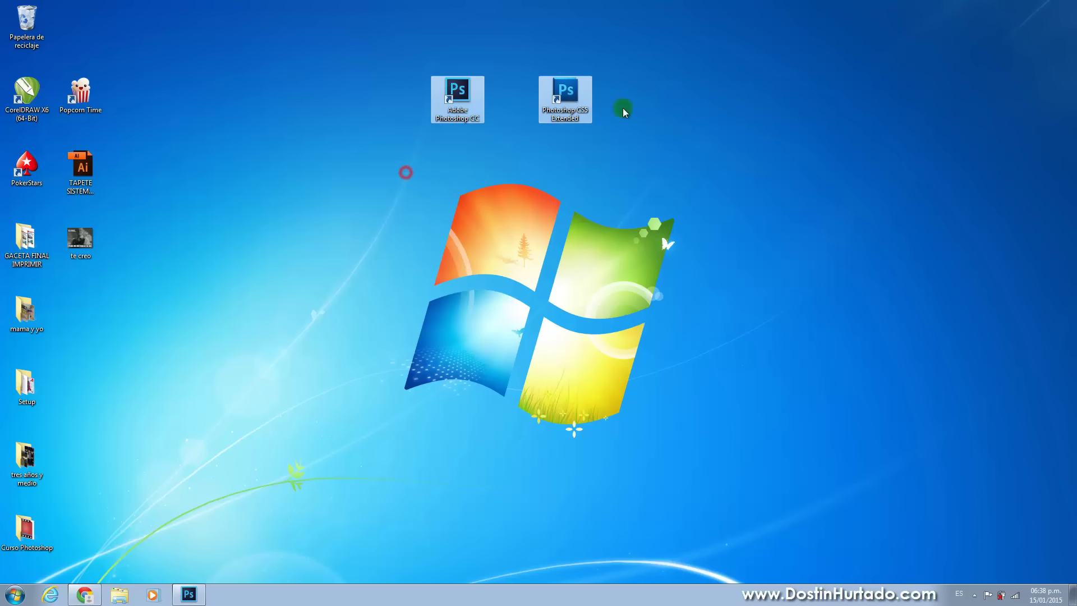
left_click(634, 153)
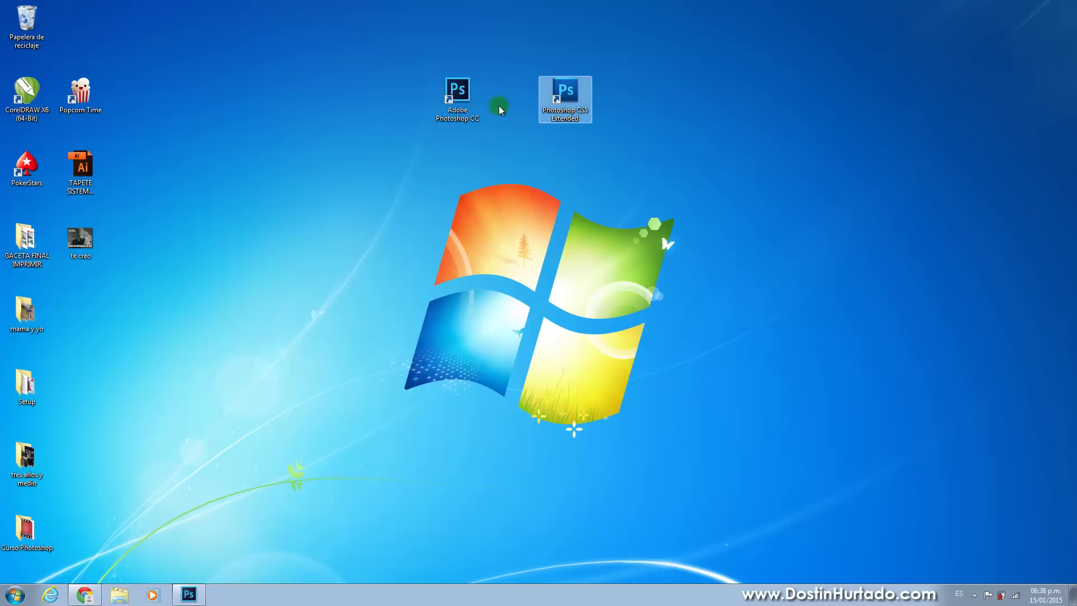
left_click(533, 155)
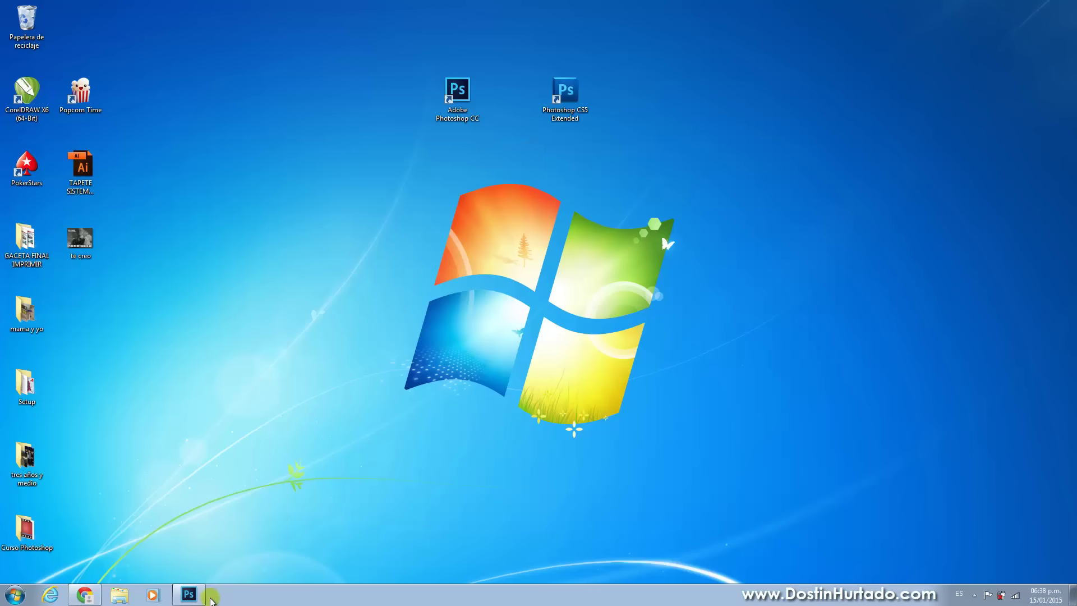
Bring Photoshop CC to the front and open the Archivo menu, closing it without choosing anything.
left_click(189, 595)
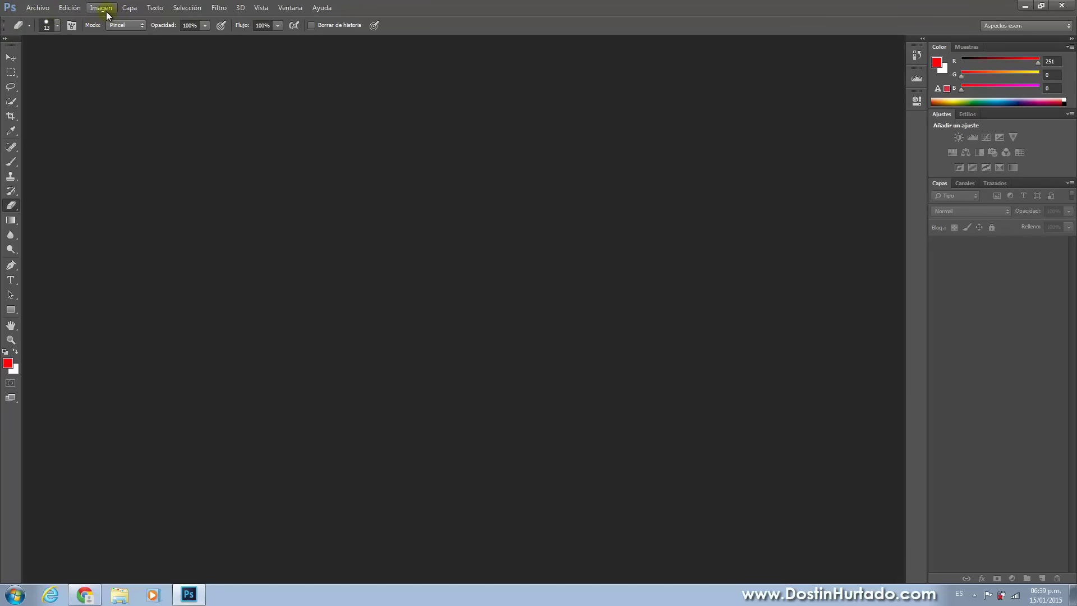
left_click(38, 11)
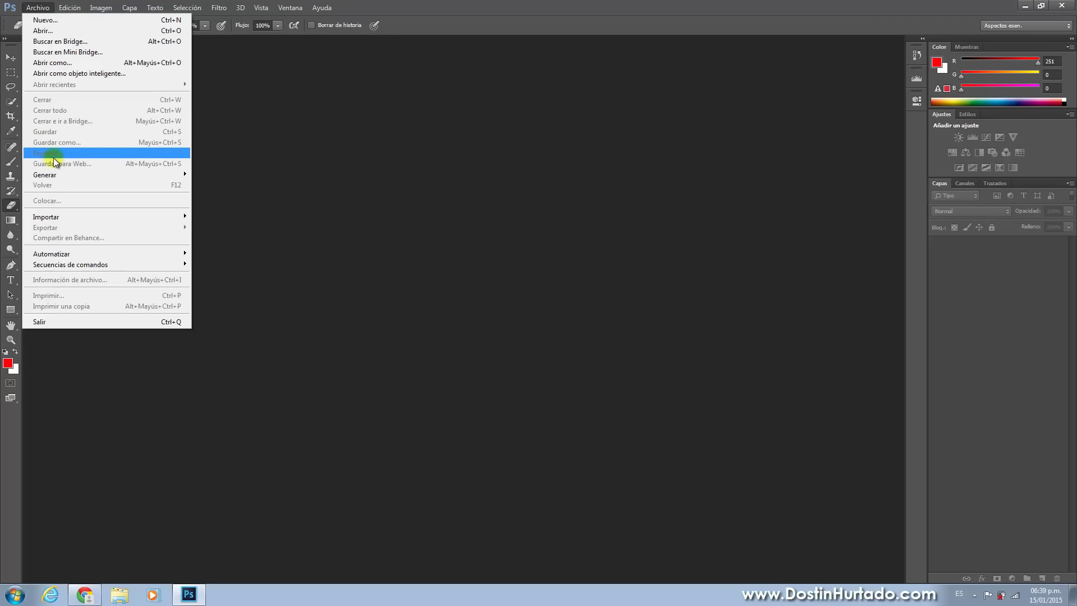
left_click(479, 9)
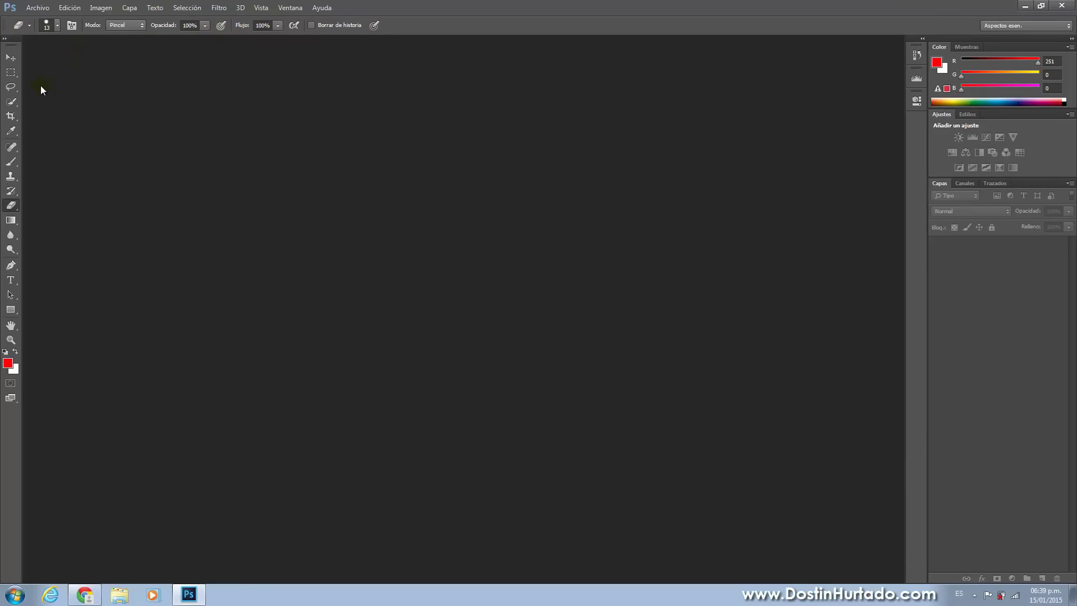
left_click(12, 58)
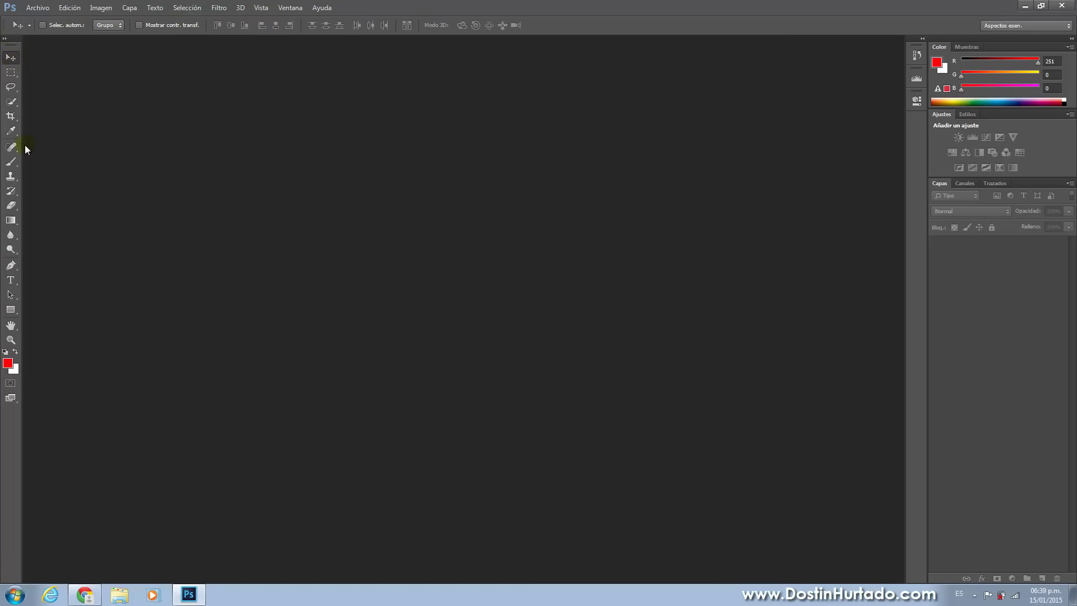
left_click(12, 163)
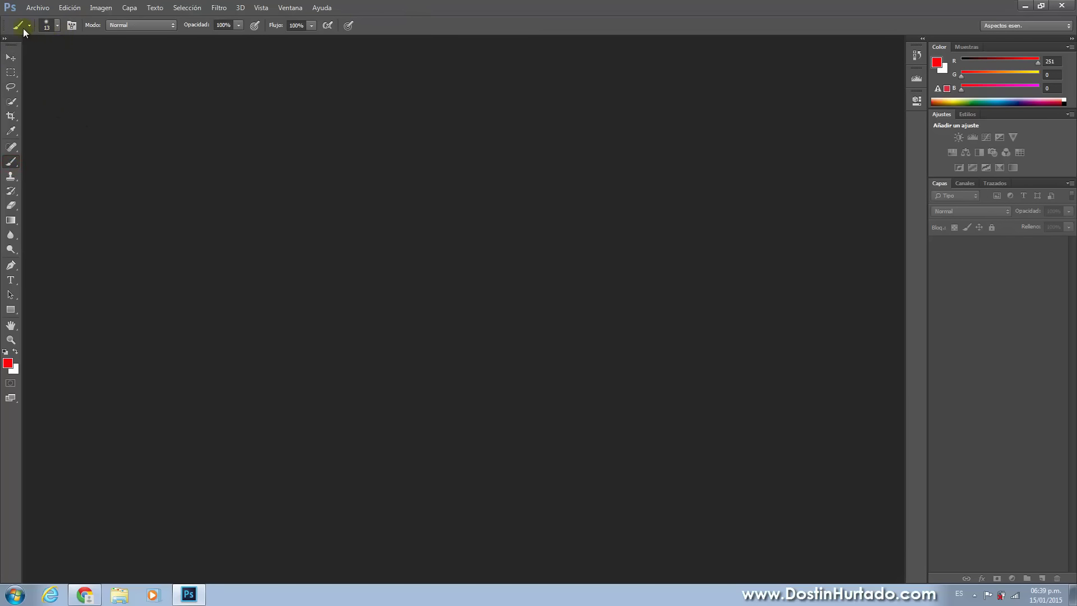
left_click(13, 203)
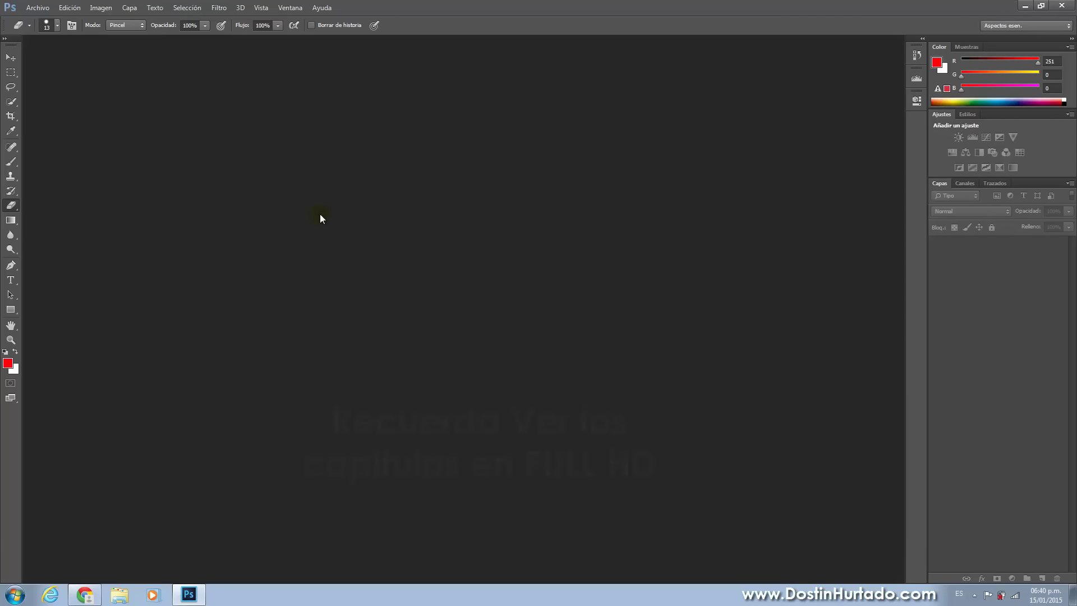
Show the Navigator panel, dock it above Color, Adjustments and Layers, and stretch it taller.
left_click(289, 8)
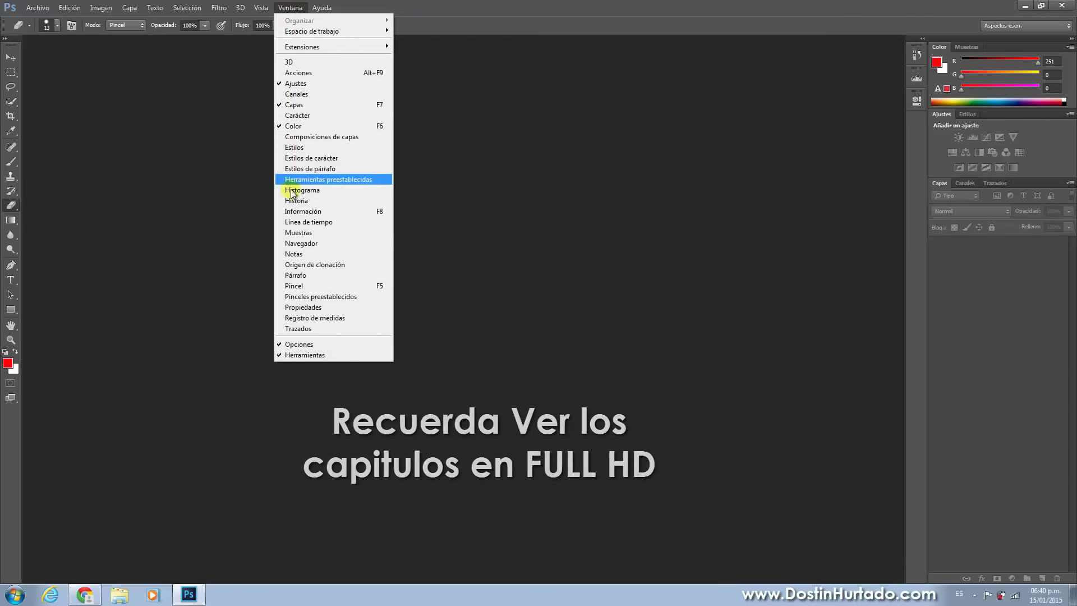
left_click(303, 243)
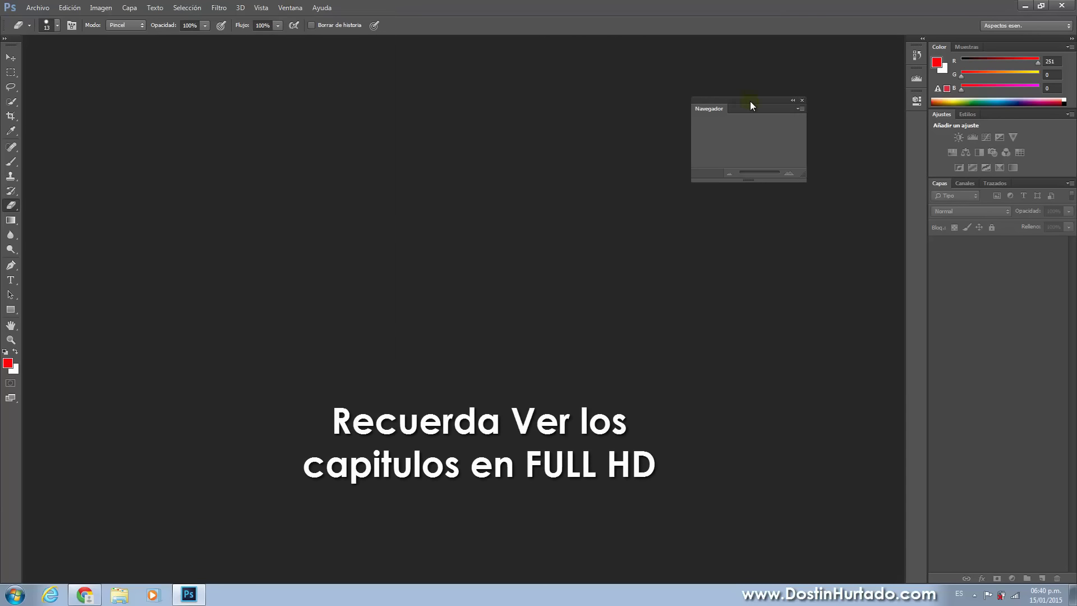
left_click_drag(750, 101, 820, 72)
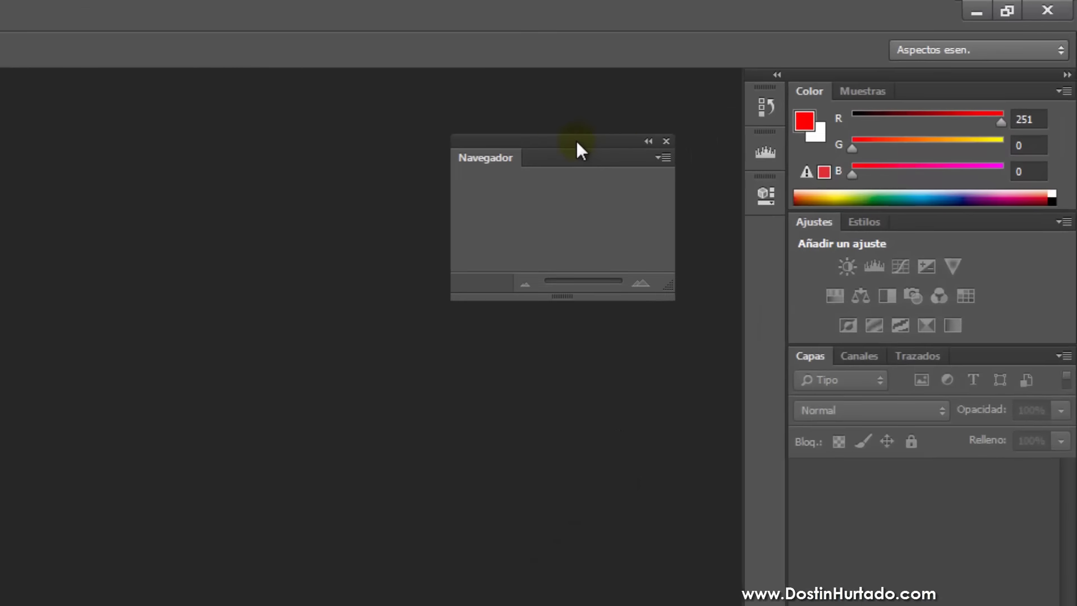
mouse_move(578, 147)
left_mouse_down()
mouse_move(920, 115)
mouse_move(921, 102)
left_mouse_up()
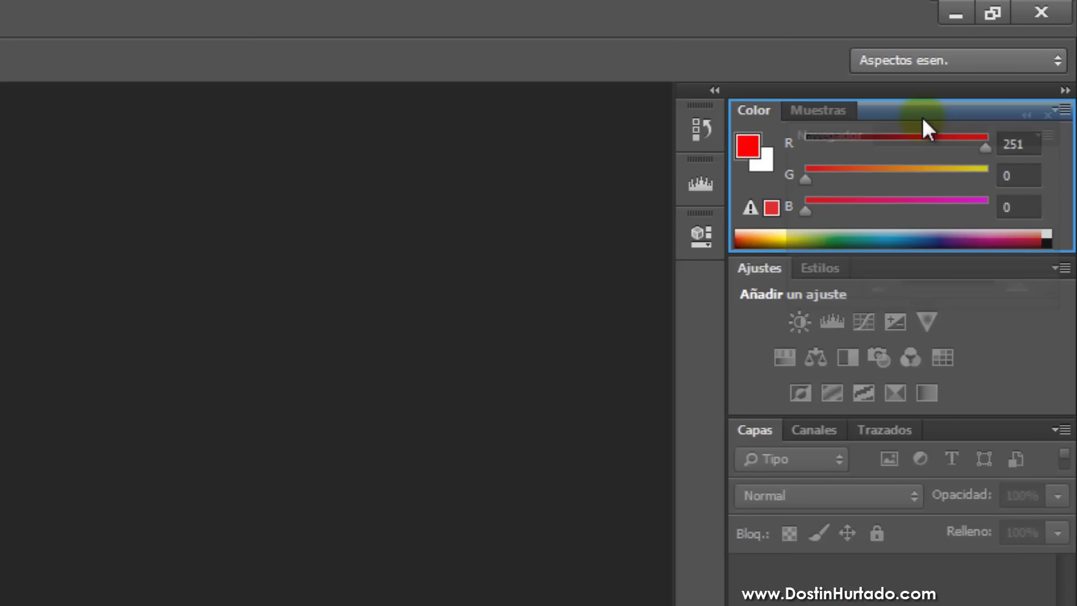
left_click_drag(921, 117, 927, 112)
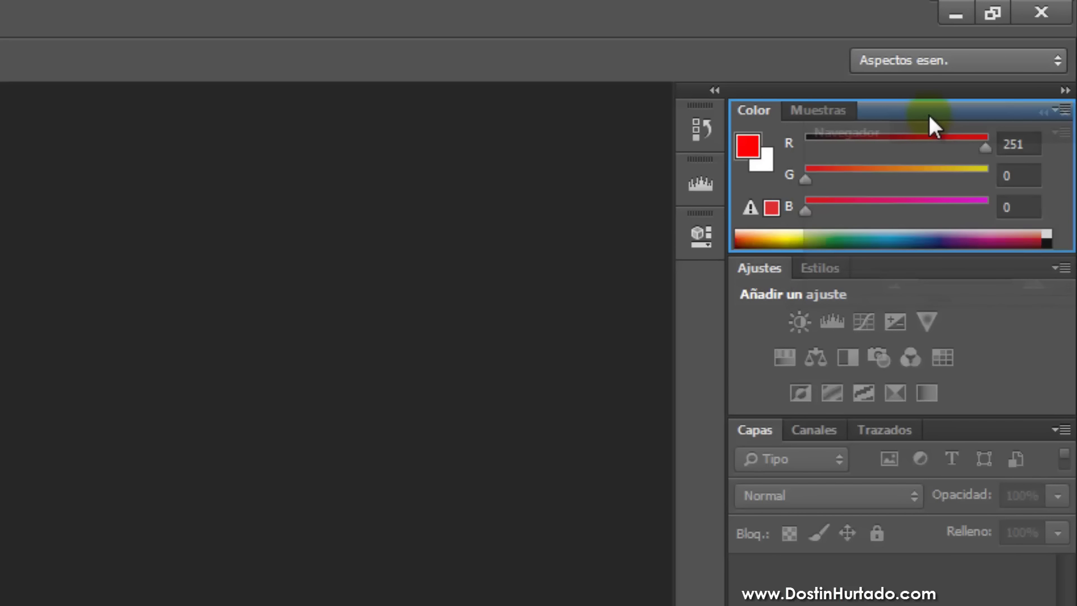
left_click_drag(927, 112, 928, 100)
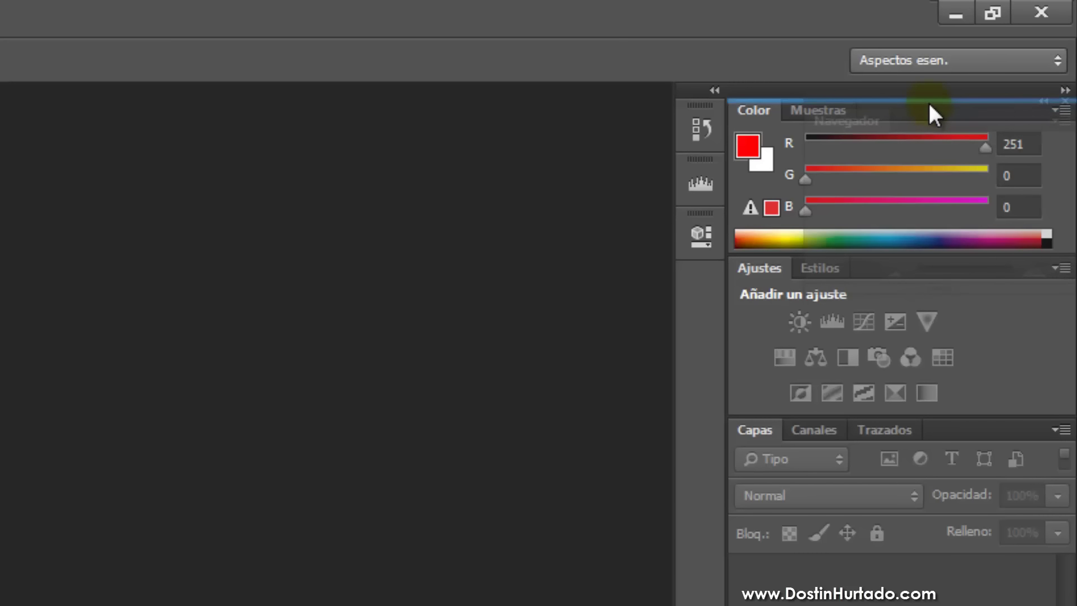
left_click_drag(927, 100, 929, 102)
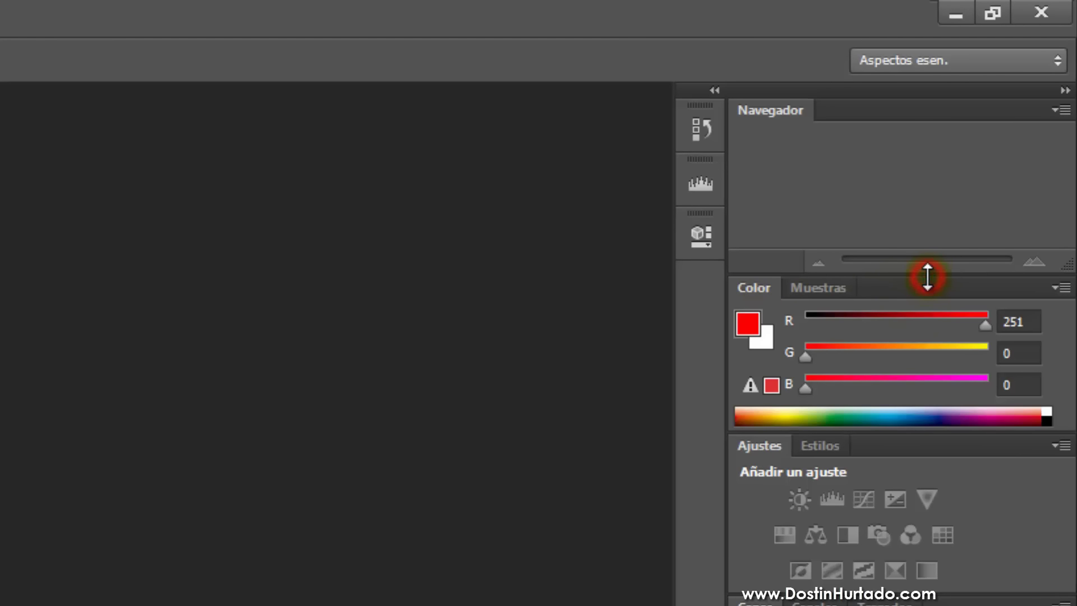
left_click_drag(928, 276, 932, 497)
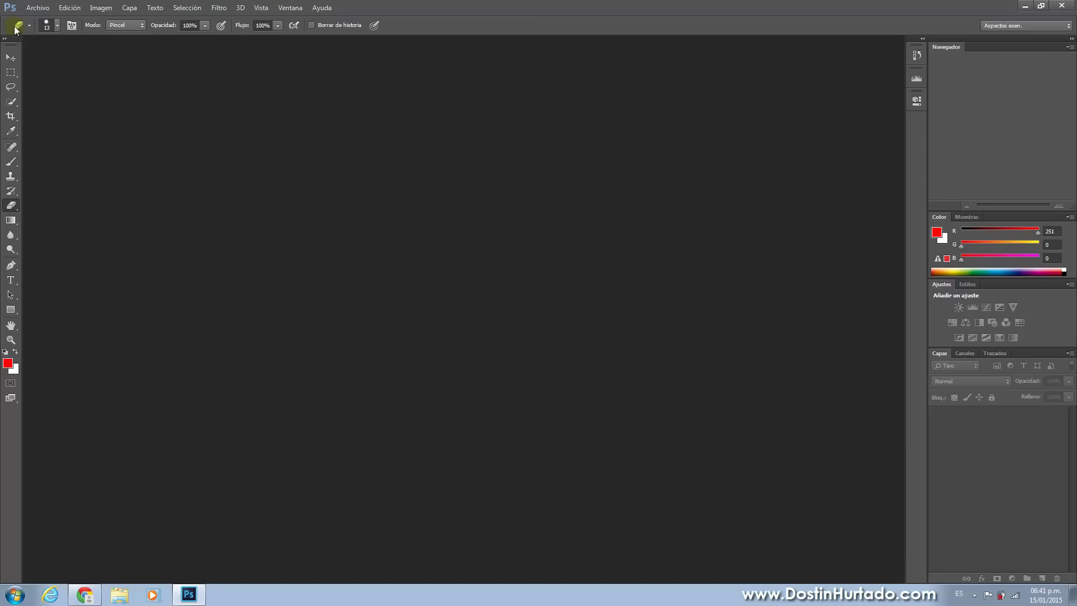
Create a new 640 × 480 pixel document with a white background via Archivo > Nuevo.
left_click(35, 8)
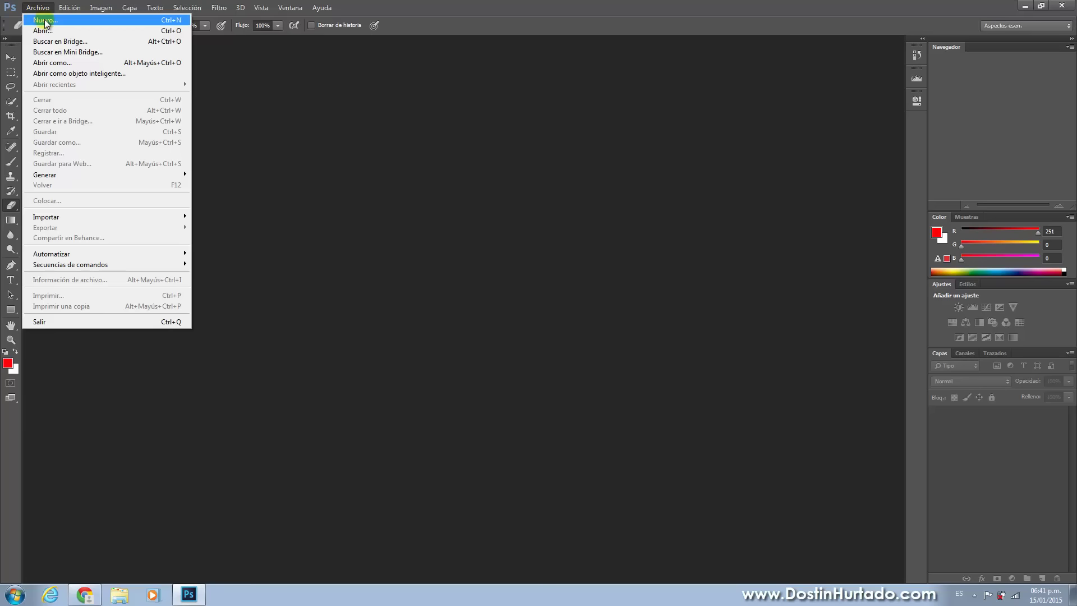
left_click(44, 20)
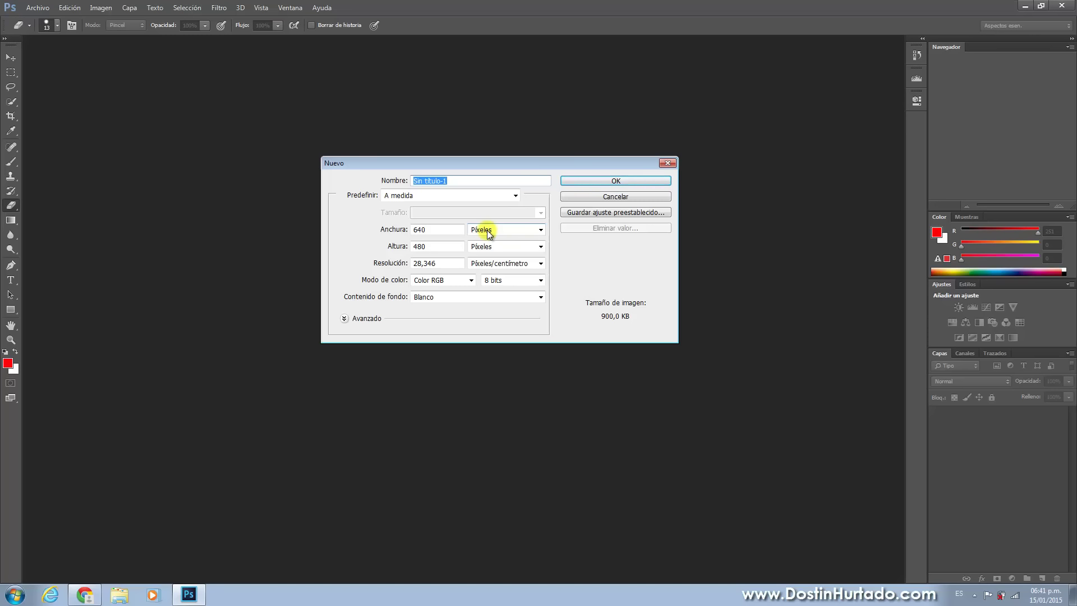
left_click(487, 230)
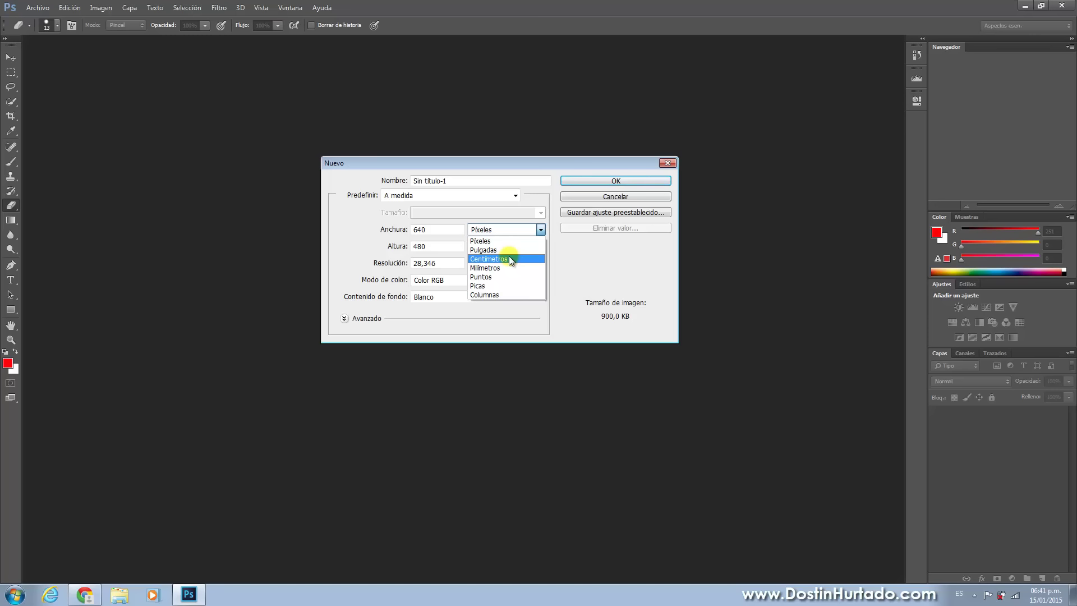
left_click(525, 210)
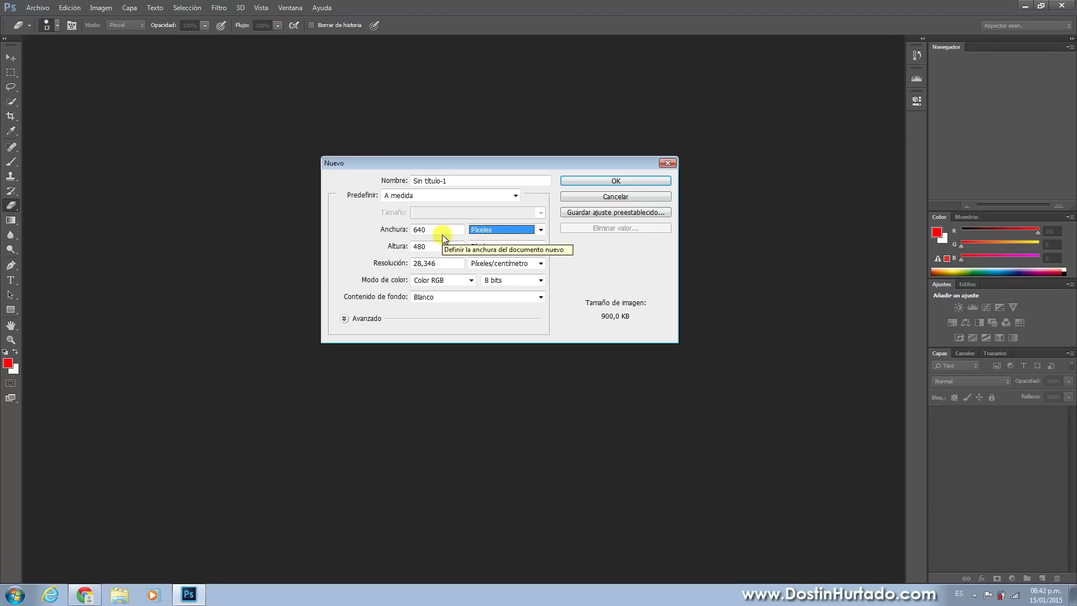
left_click(436, 229)
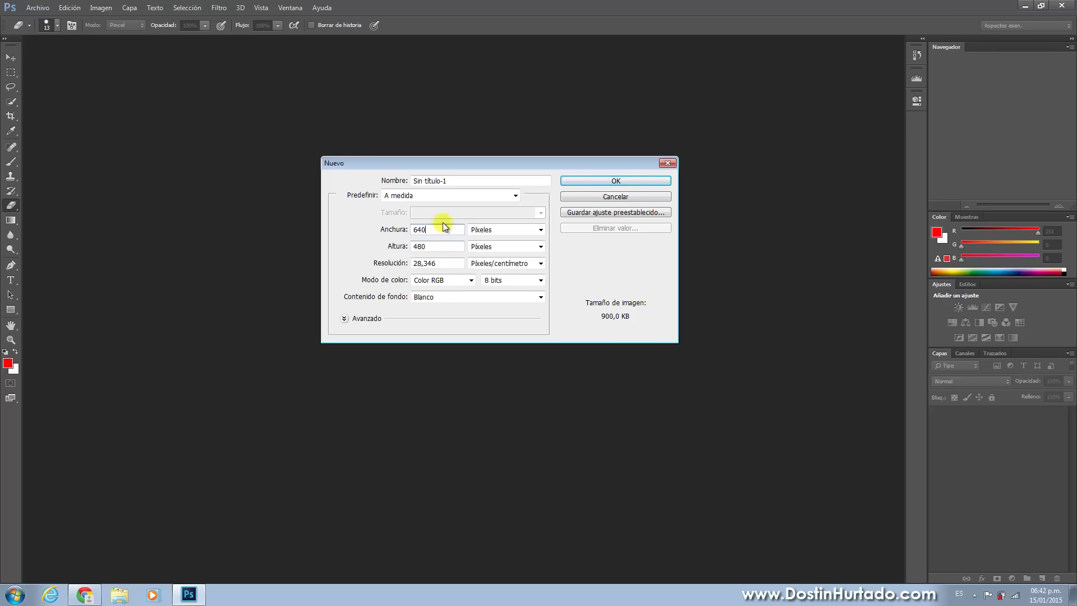
left_click_drag(441, 229, 365, 235)
left_click(437, 247)
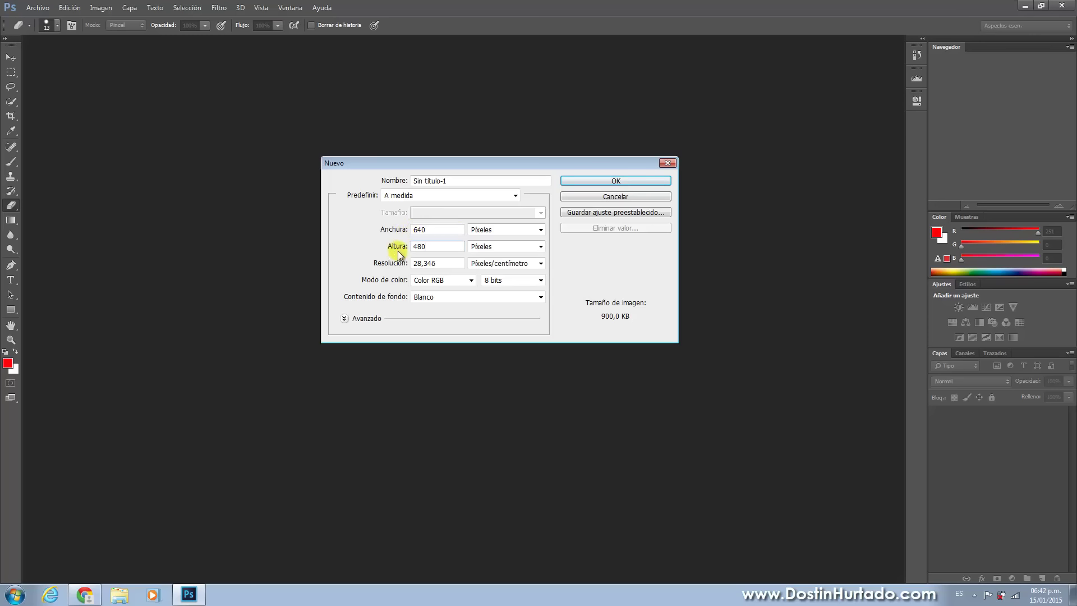
left_click(613, 181)
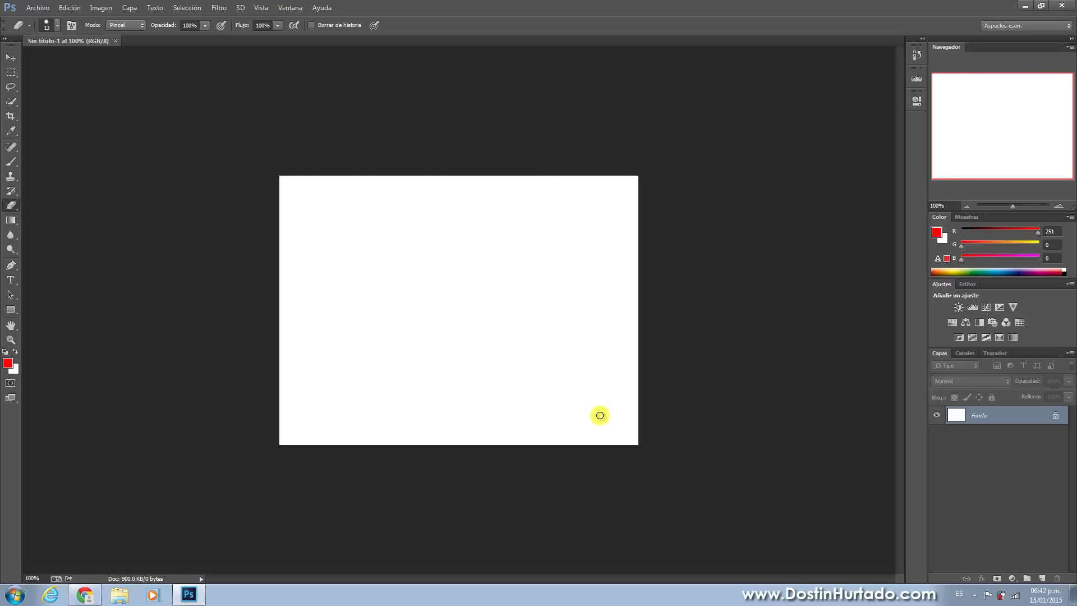
left_click_drag(281, 377, 275, 377)
left_click_drag(276, 340, 673, 391)
Add a new layer named Capa 1, then toggle Fondo's visibility off and back on.
left_click(131, 14)
mouse_move(192, 20)
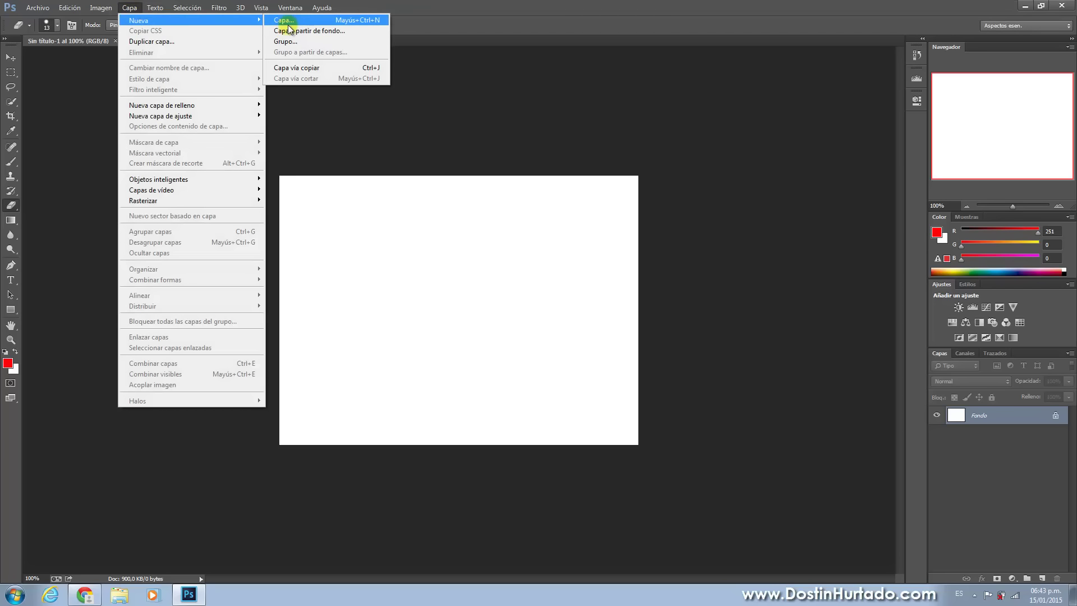
left_click(285, 21)
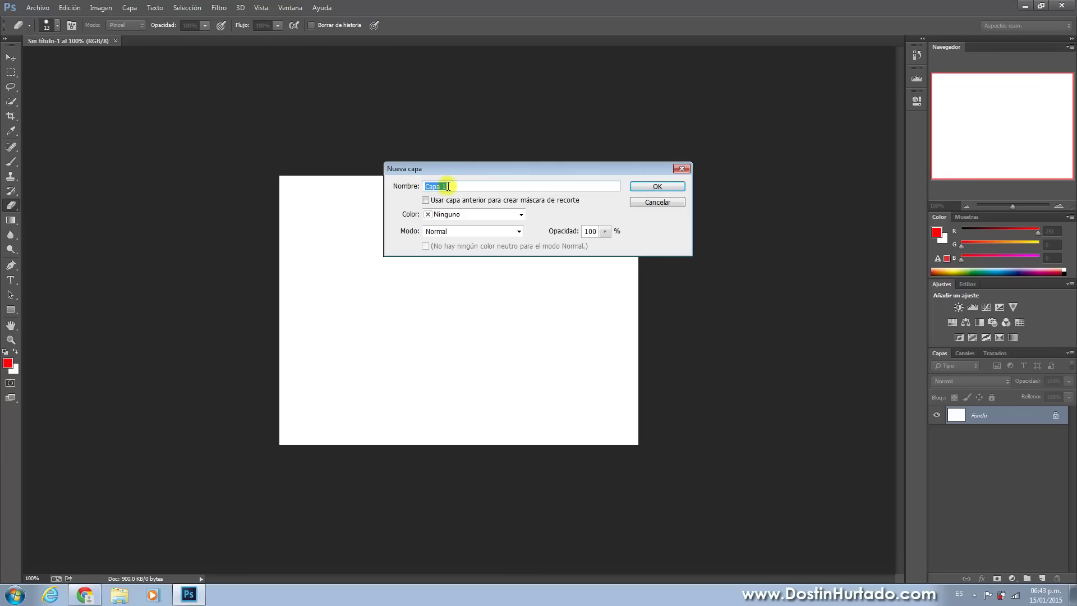
left_click(657, 187)
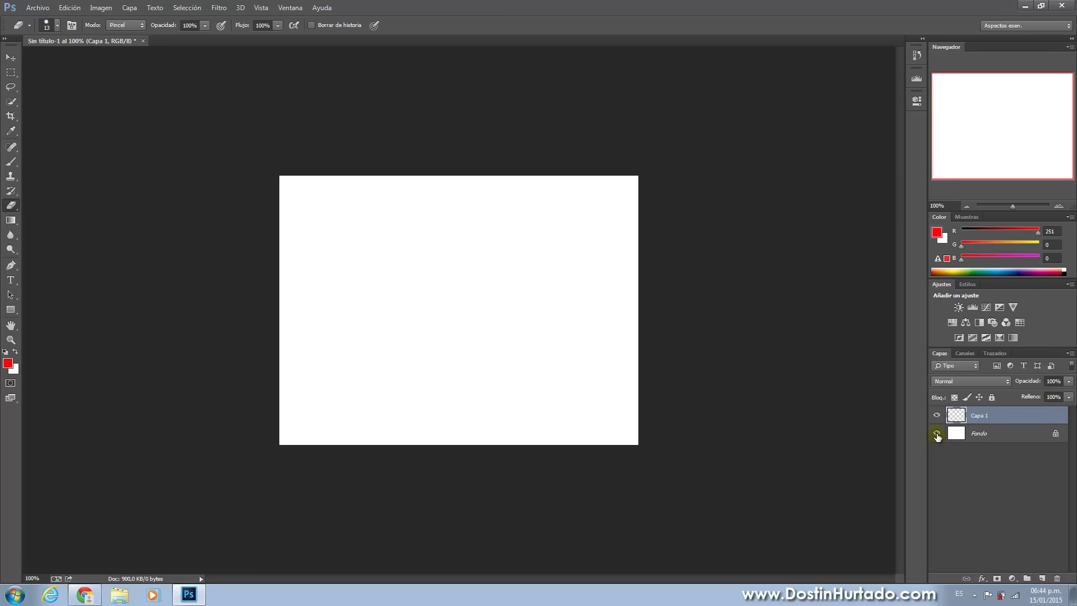
left_click(937, 433)
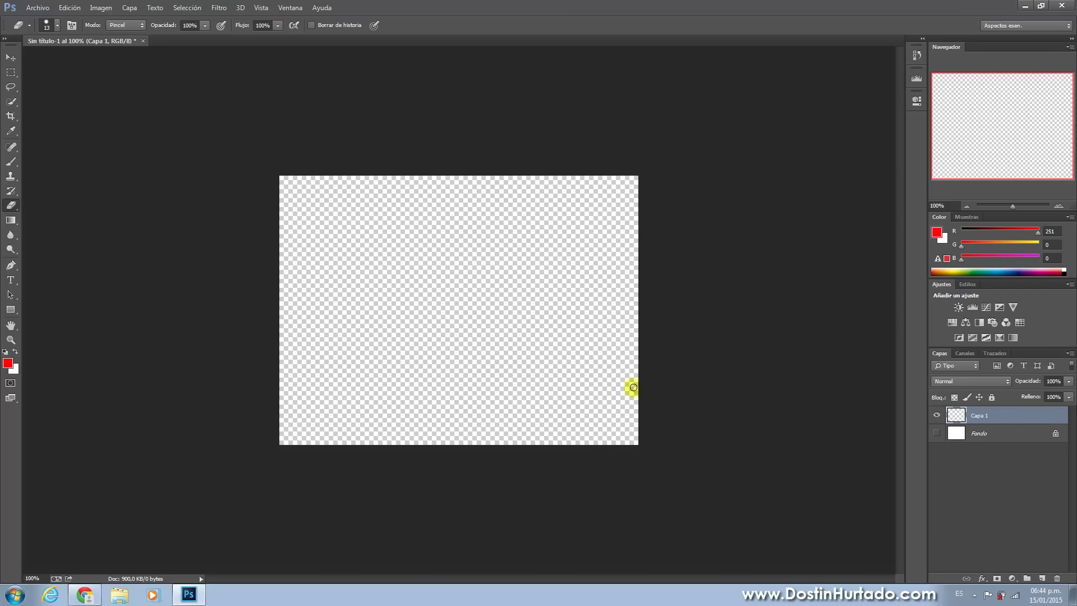
left_click(936, 432)
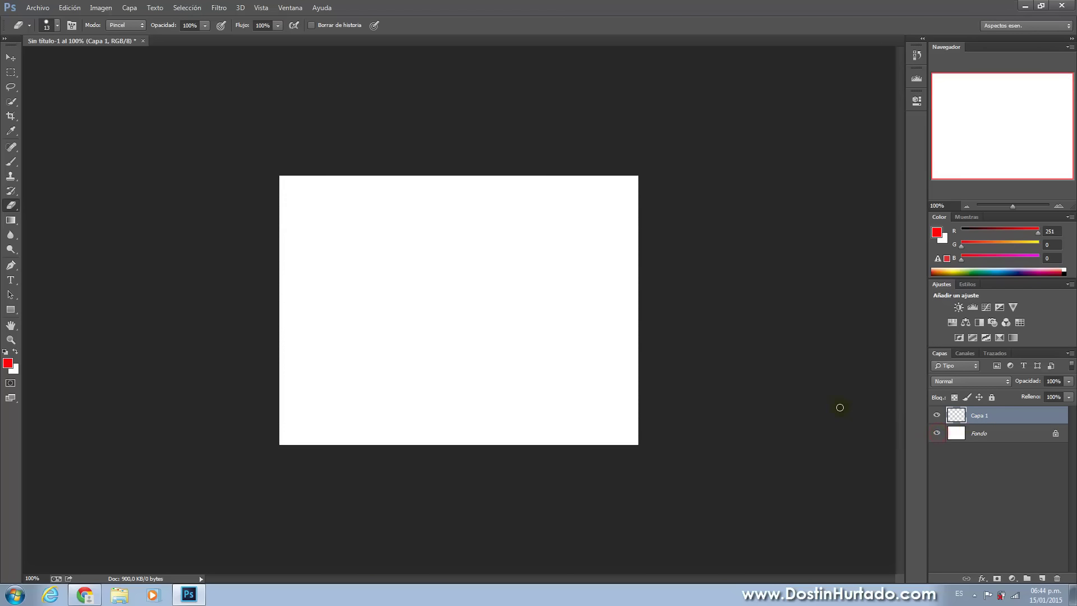
With the Brush and a pure red foreground colour, paint a long curve across the canvas.
left_click(11, 162)
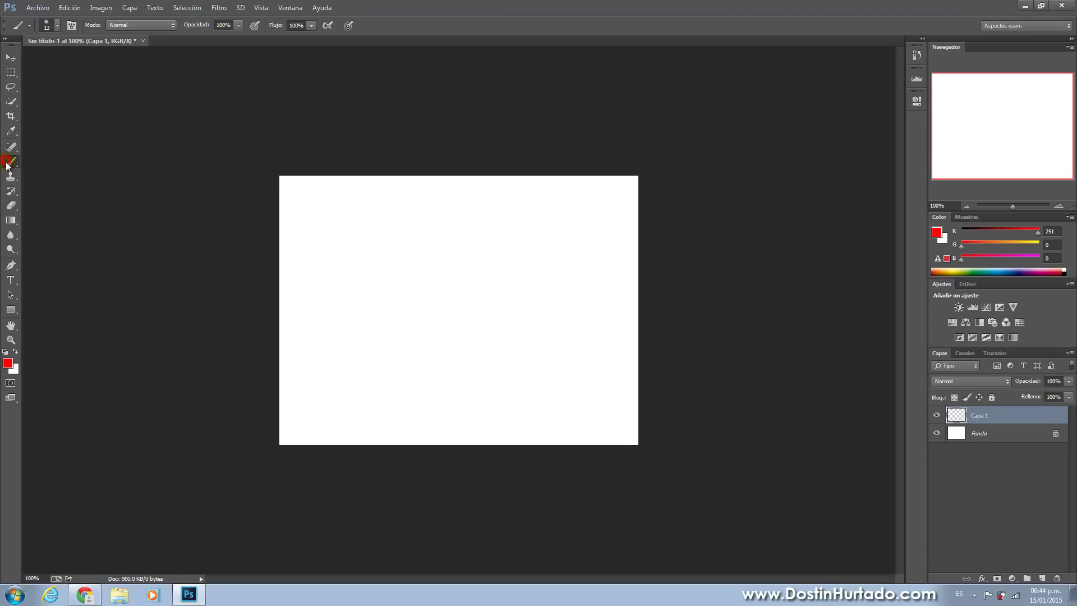
left_click(8, 363)
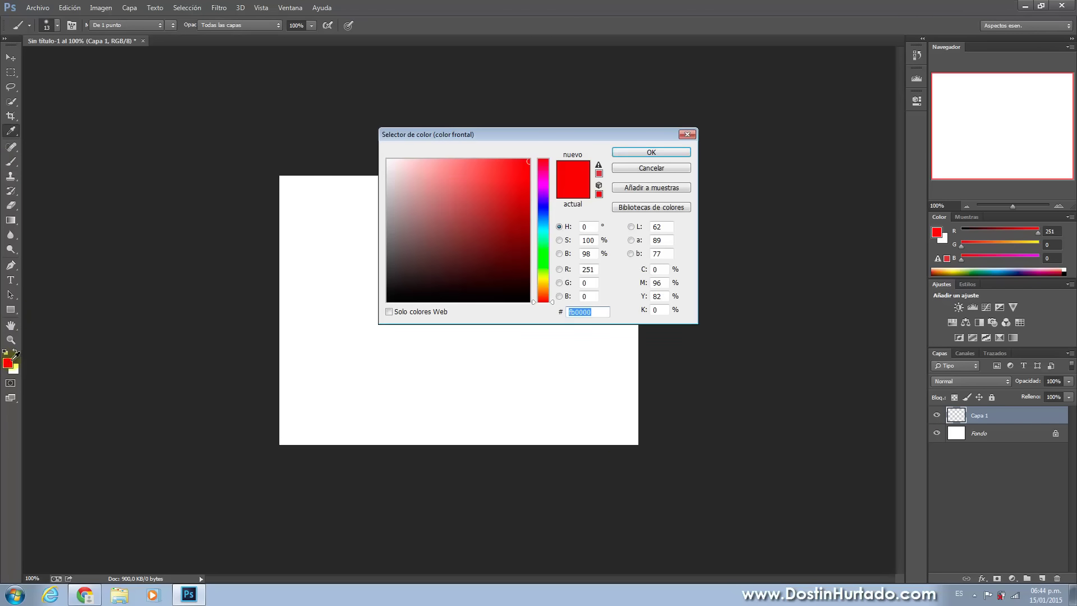
left_click_drag(543, 208, 543, 160)
left_click(625, 151)
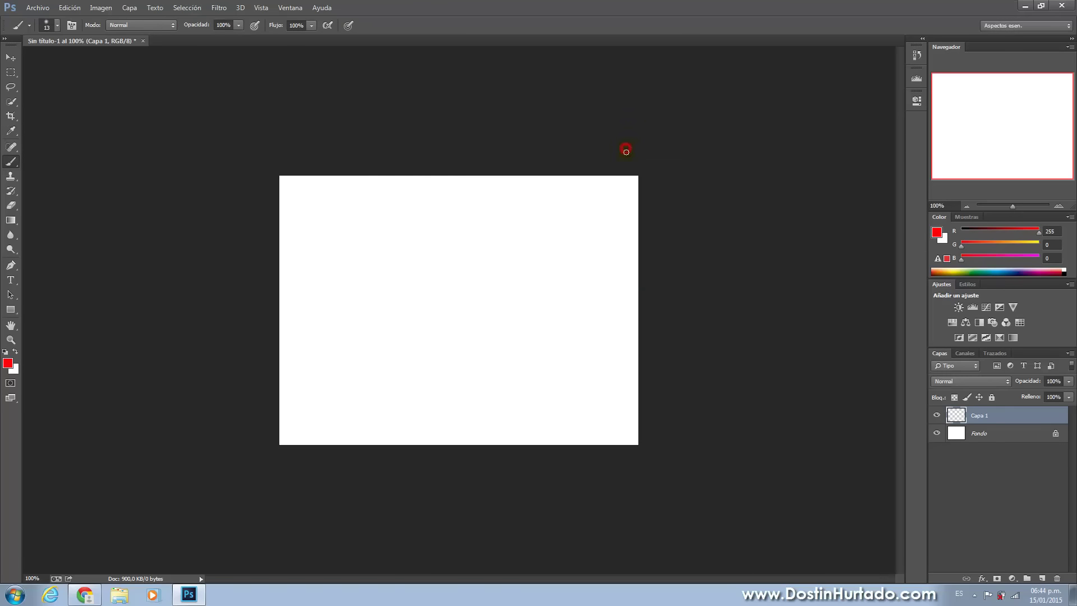
left_click_drag(372, 200, 639, 399)
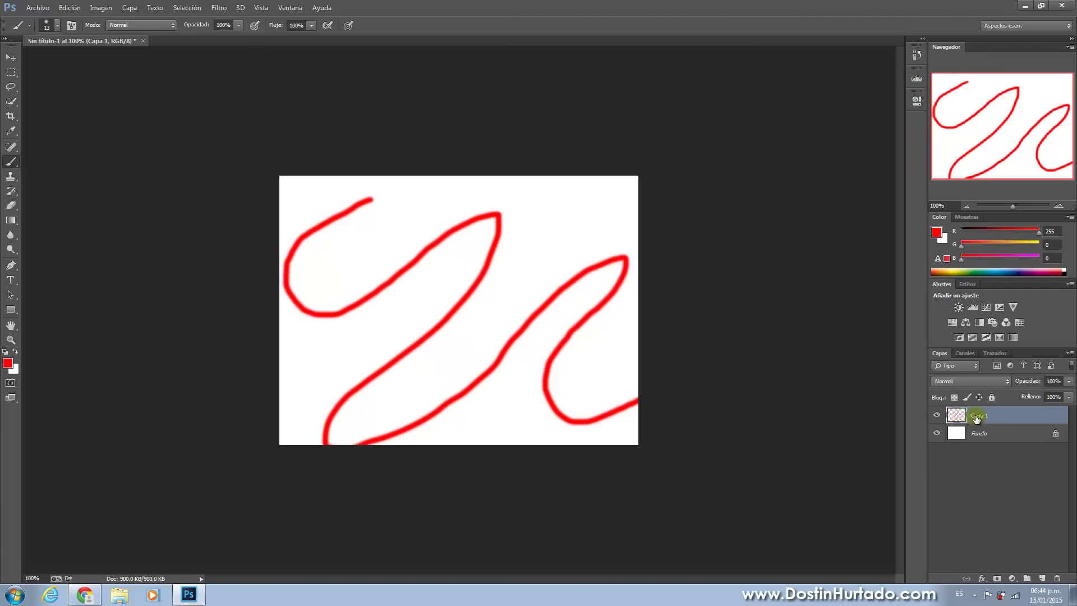
Delete the Capa 1 layer with Eliminar capa and confirm with Sí.
right_click(977, 417)
left_click(850, 174)
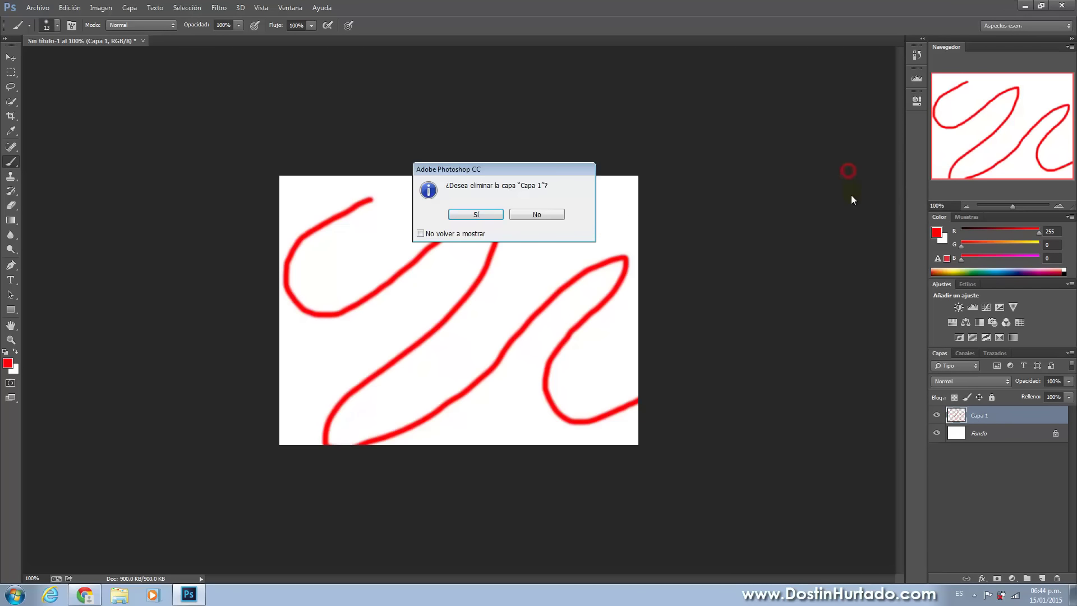
left_click(459, 216)
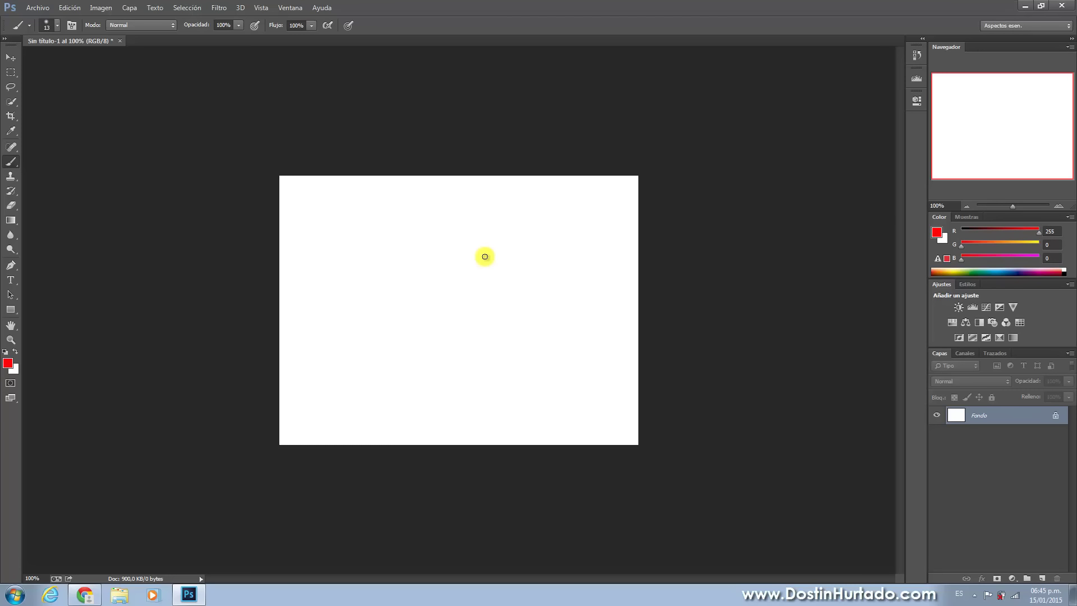
right_click(986, 415)
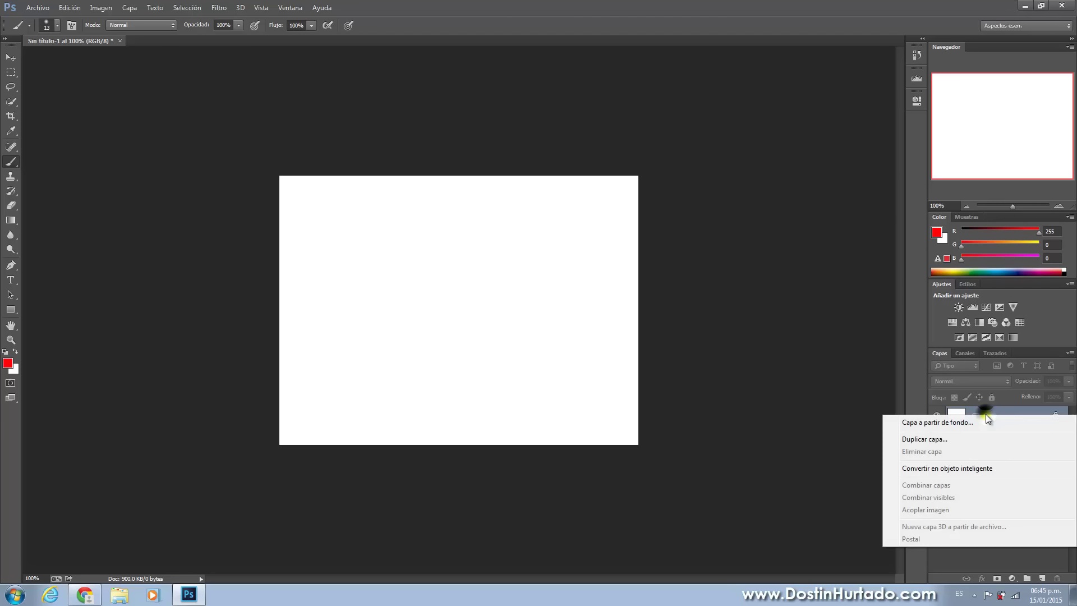
left_click(924, 439)
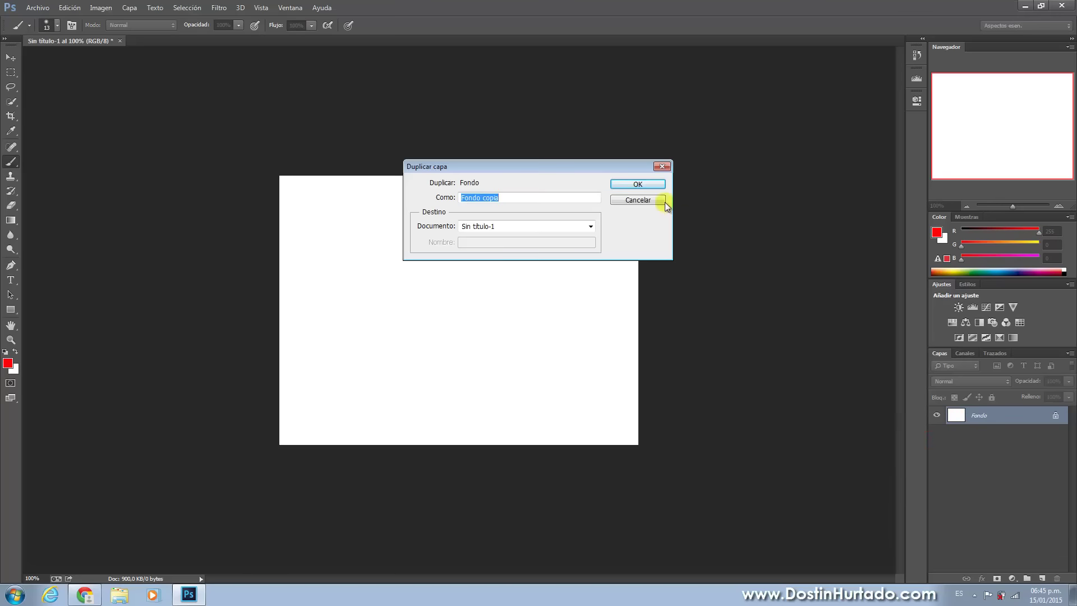
left_click(640, 184)
left_click(355, 205)
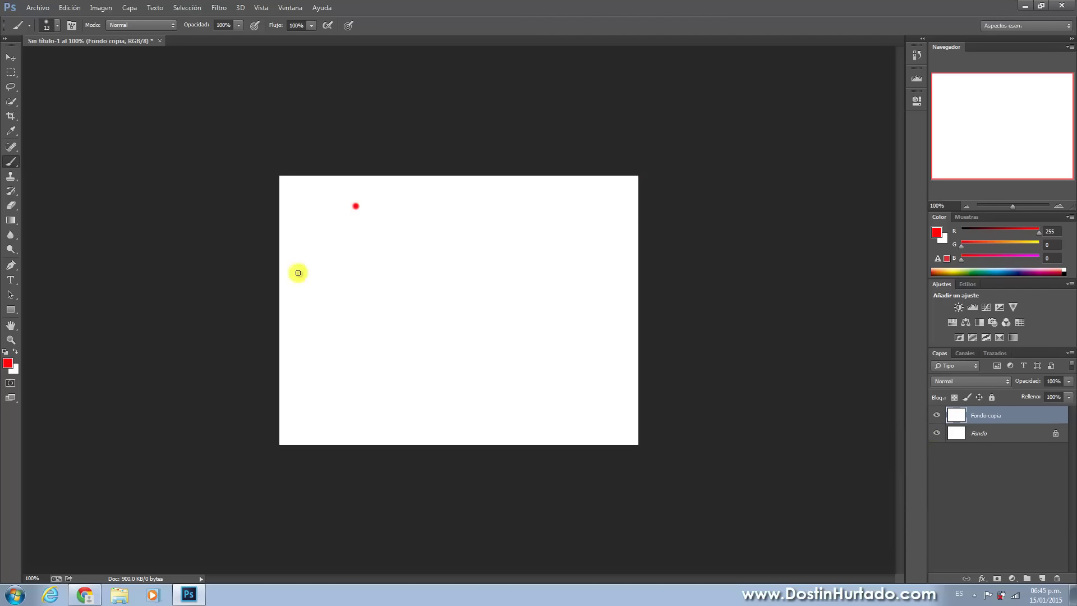
mouse_move(298, 273)
left_mouse_down()
mouse_move(404, 367)
mouse_move(617, 436)
left_mouse_up()
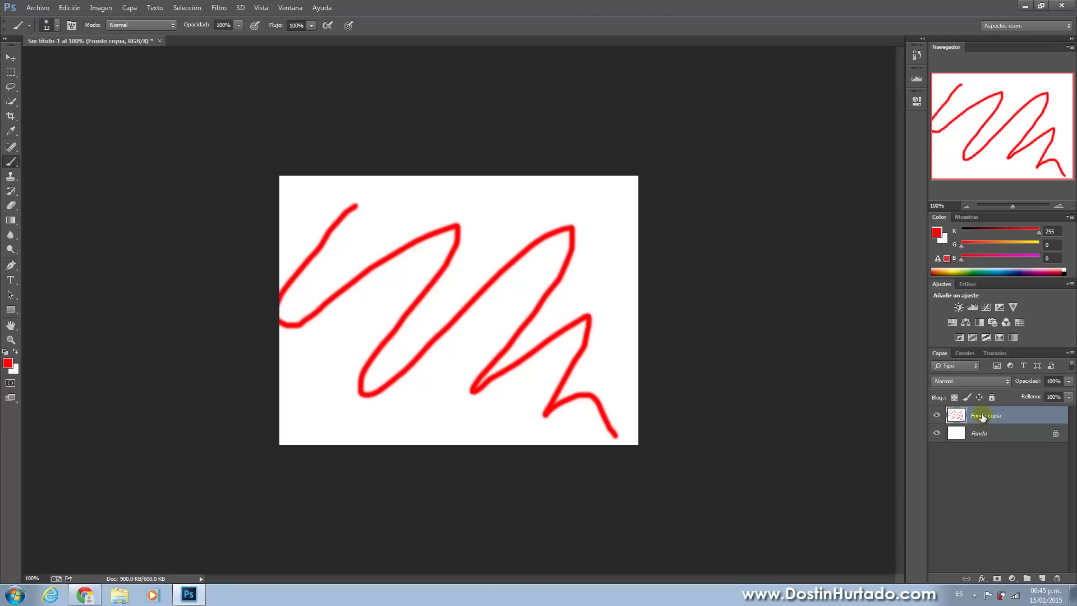
left_click_drag(976, 416, 1056, 572)
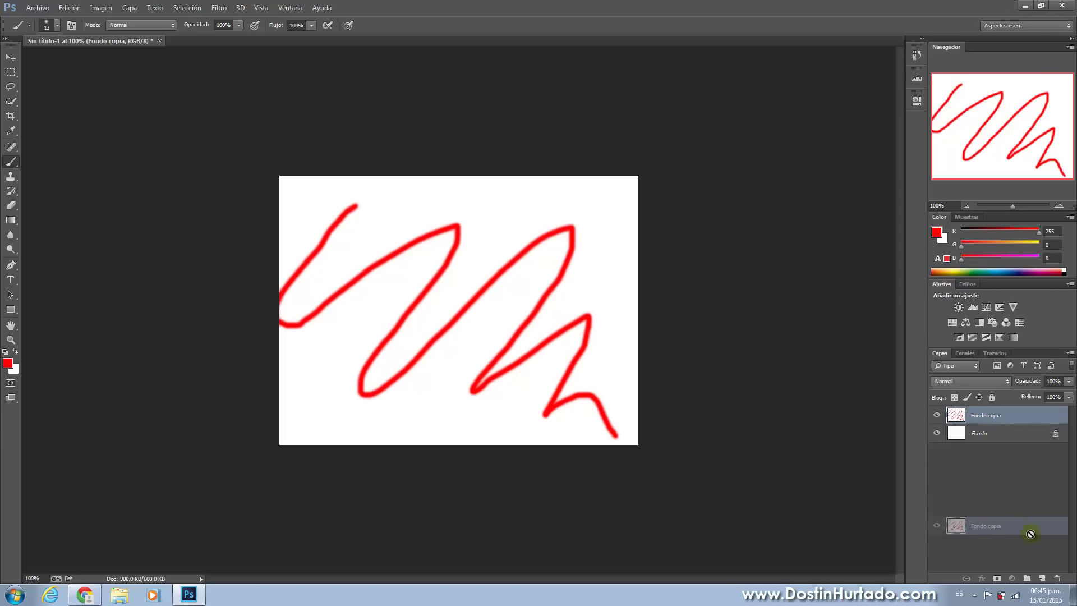
left_click_drag(1057, 572, 1057, 573)
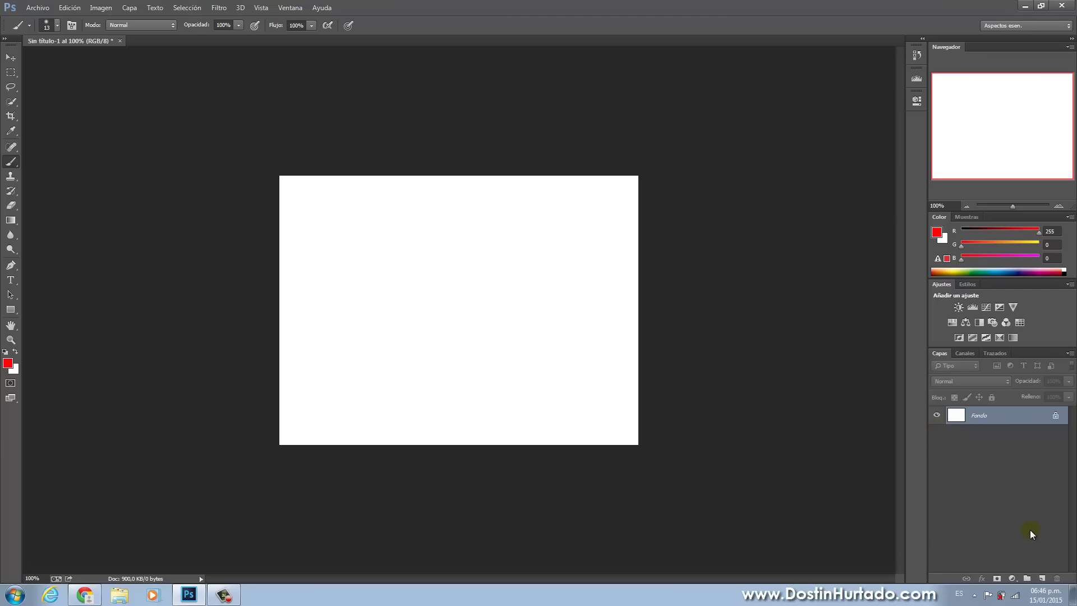
Add empty layers Capa 1–5 with the New Layer button, then open Capa 1's layer style.
left_click(1042, 578)
left_click(1042, 578)
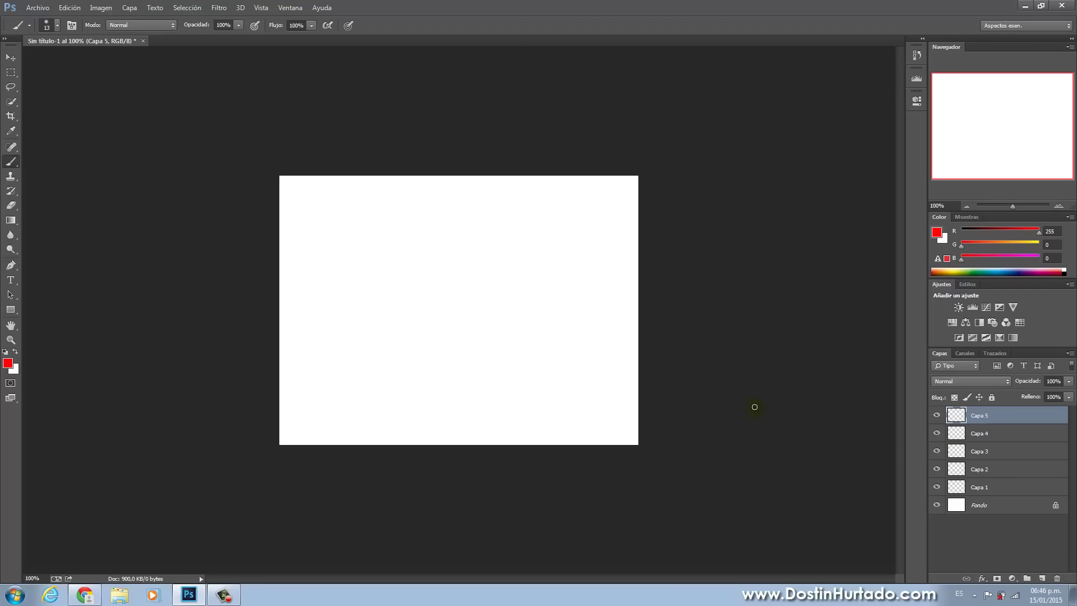
left_click(1002, 488, "shift")
double_click(1001, 488)
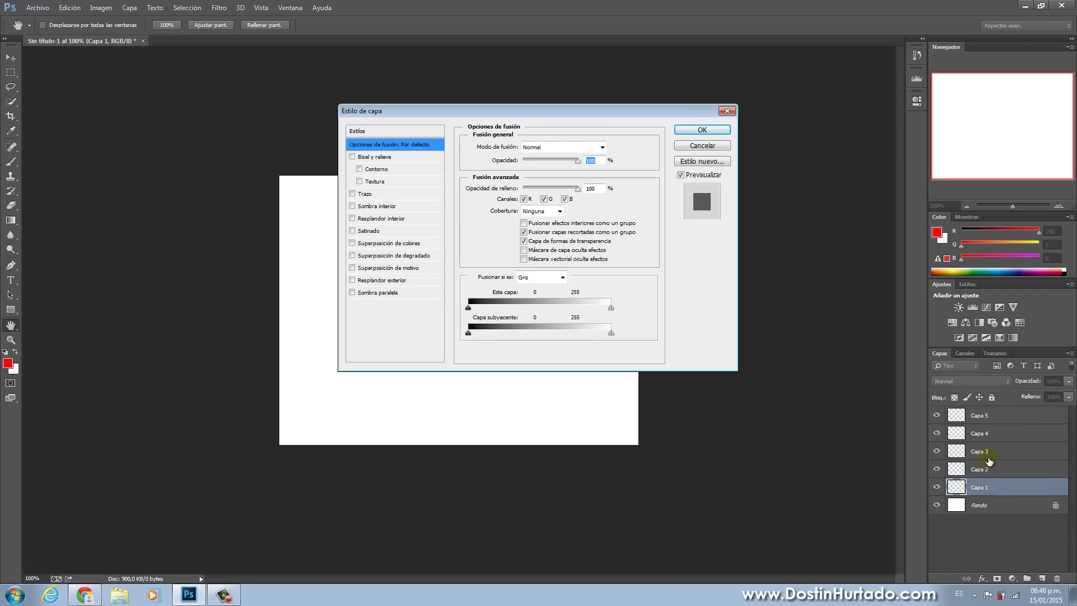
Close Layer Style, select Capa 1 through Capa 5 and drag them to the trash.
key("Escape")
left_click(998, 416, "shift")
left_click_drag(1001, 485, 1057, 577)
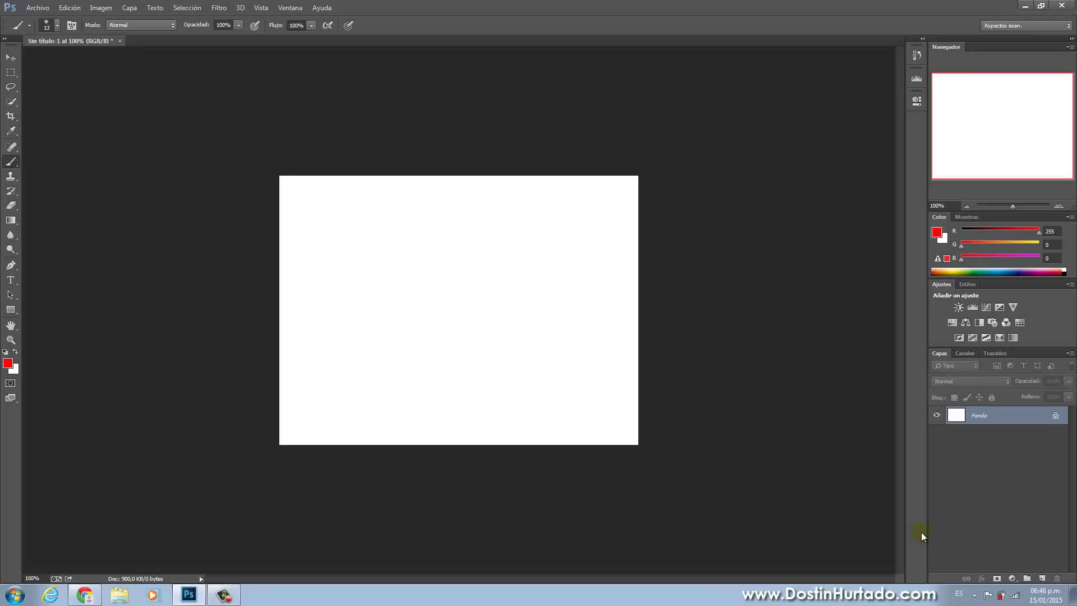
Close Photoshop CC without saving the untitled document and launch Photoshop CS5 from the desktop.
left_click(1062, 5)
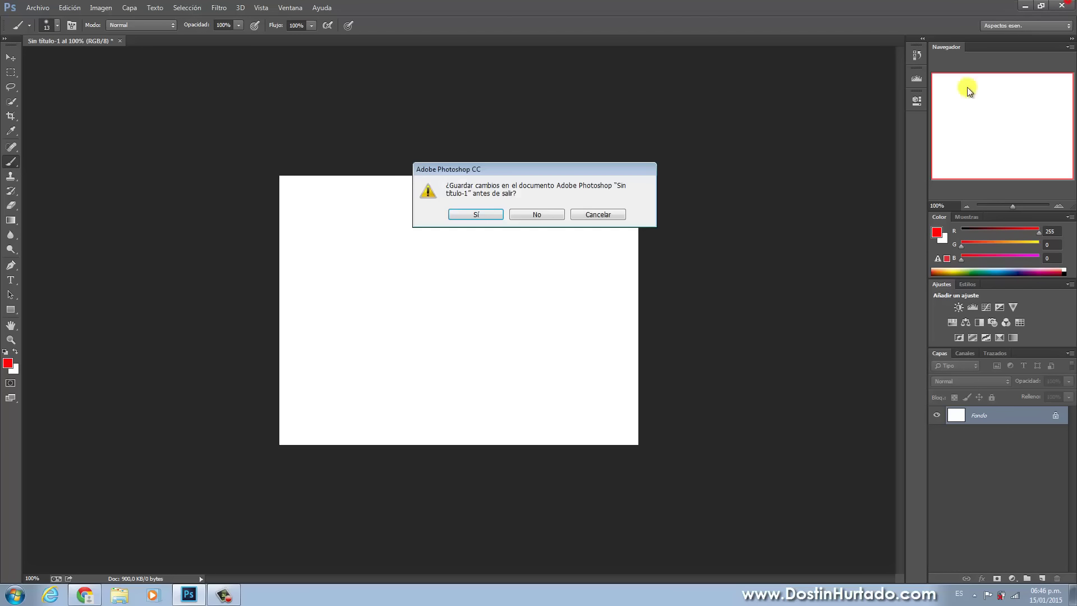
left_click(552, 222)
double_click(563, 94)
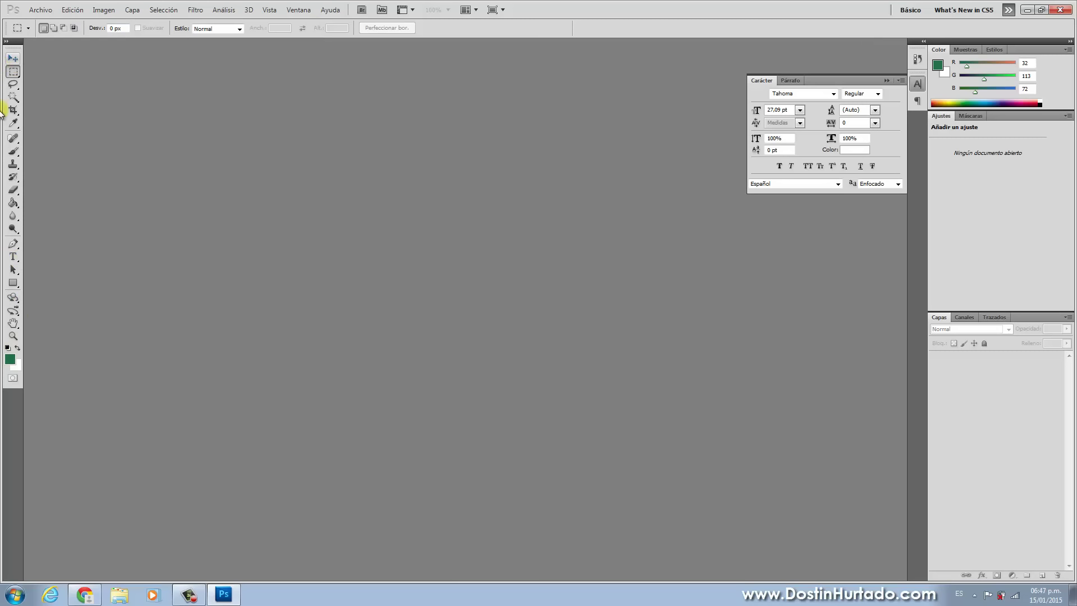
Close the Carácter panel and dock the Navigator panel, expanded, in the right dock.
left_click(886, 81)
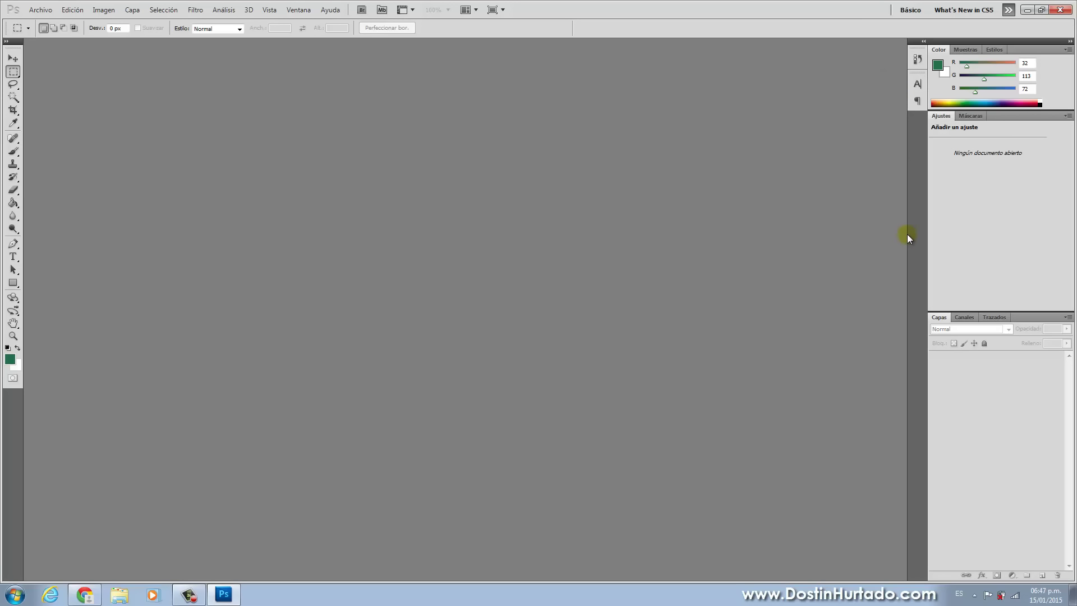
left_click(298, 9)
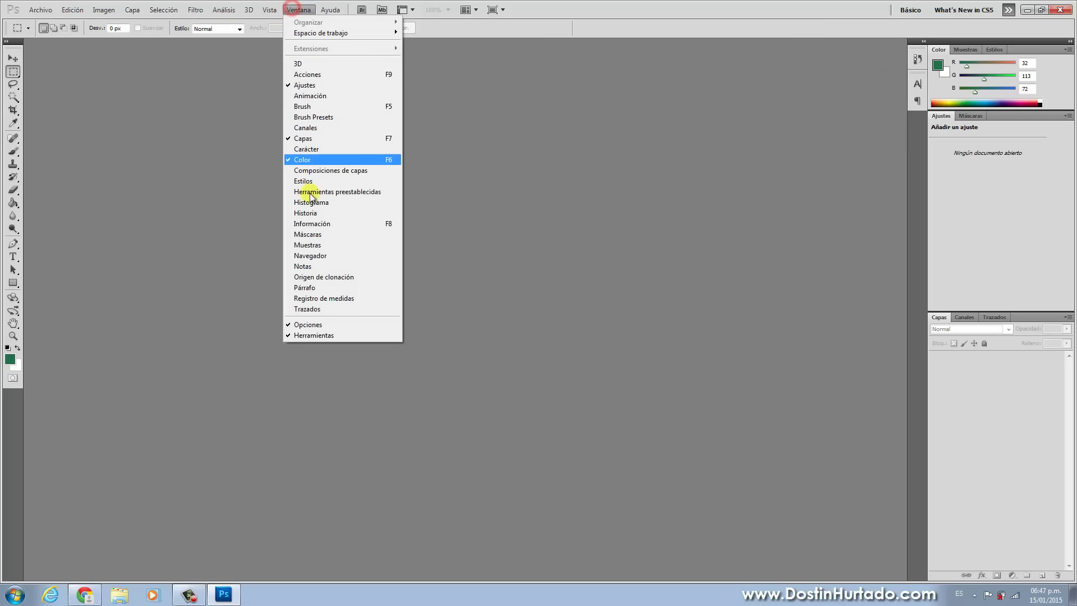
left_click(329, 256)
mouse_move(805, 81)
left_mouse_down()
mouse_move(931, 68)
mouse_move(967, 46)
left_mouse_up()
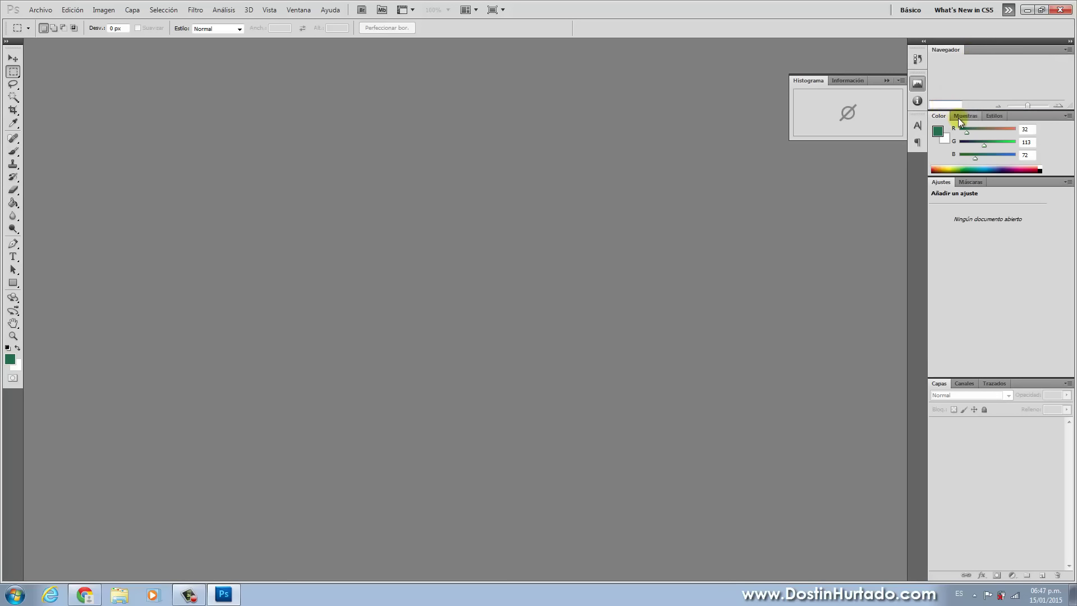
left_click(980, 107)
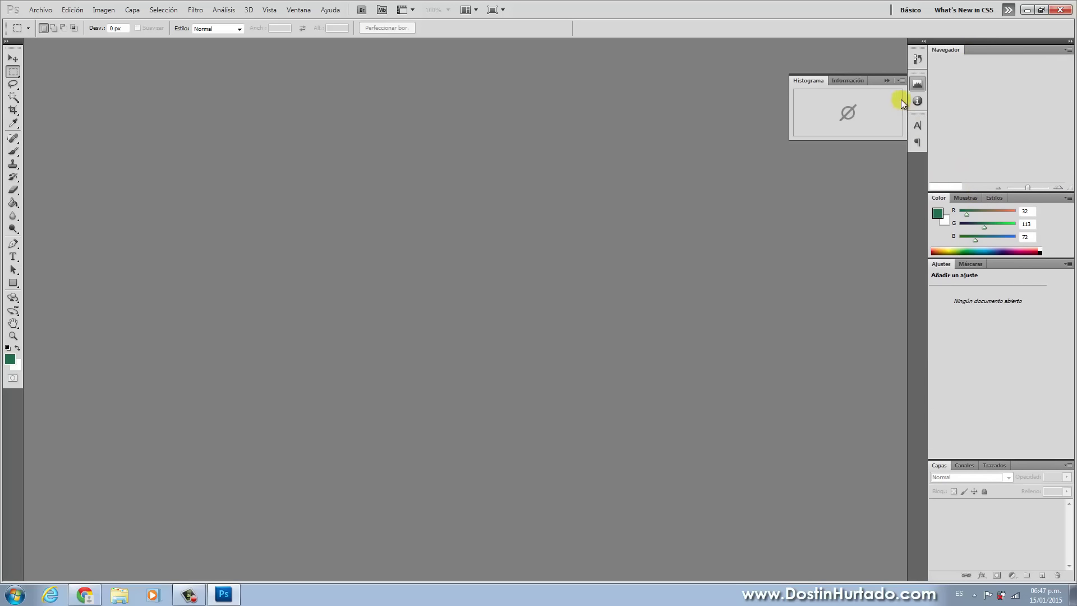
Close the floating Histogram panel and collapse the Ajustes and Color panels.
left_click(886, 80)
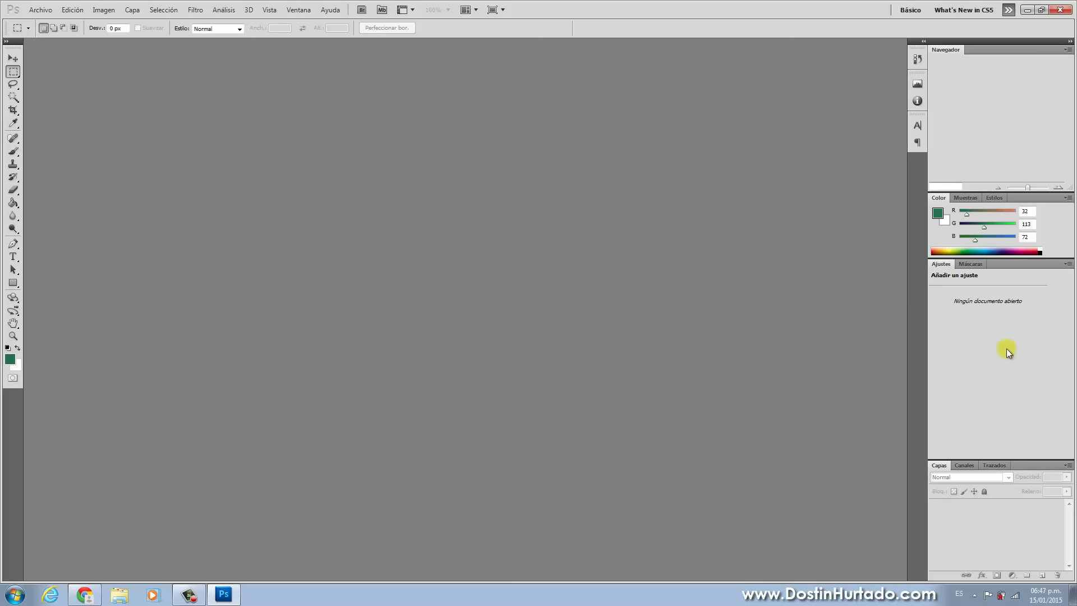
double_click(941, 263)
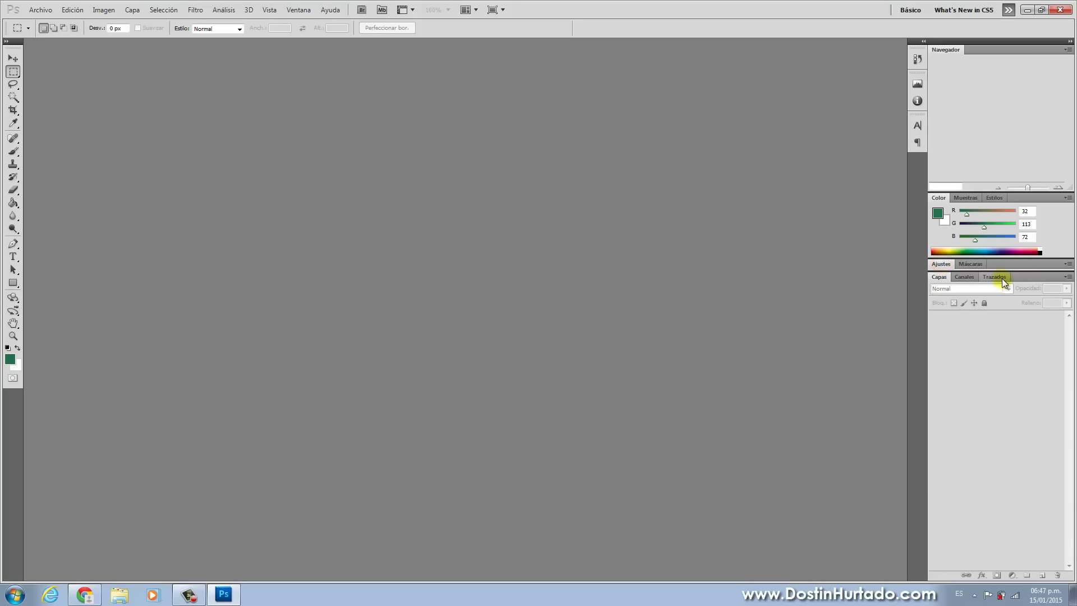
double_click(938, 197)
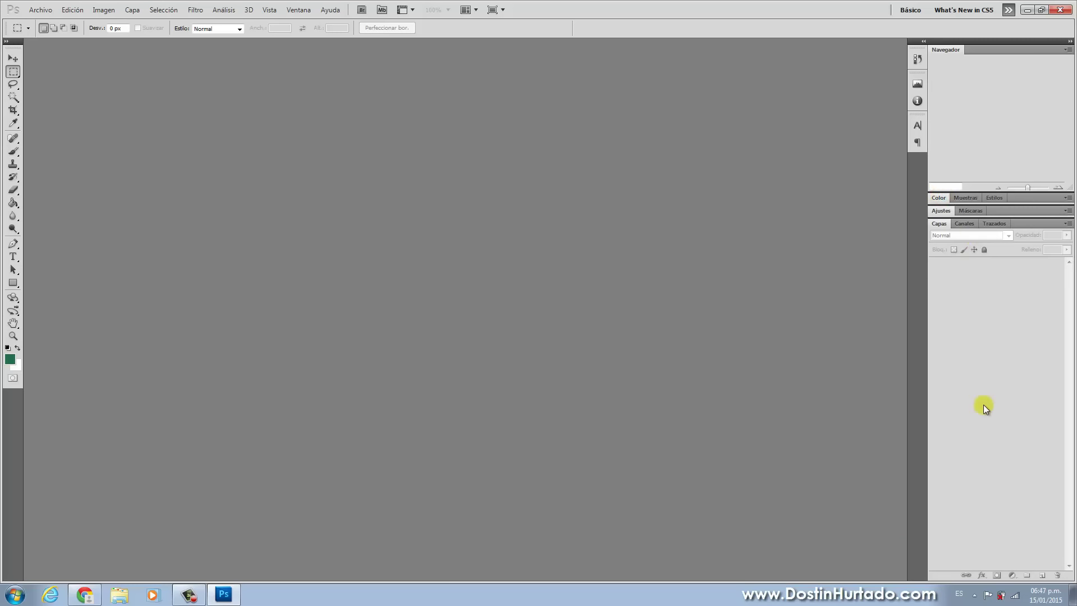
Create a new 640×480 pixel white document.
left_click(41, 10)
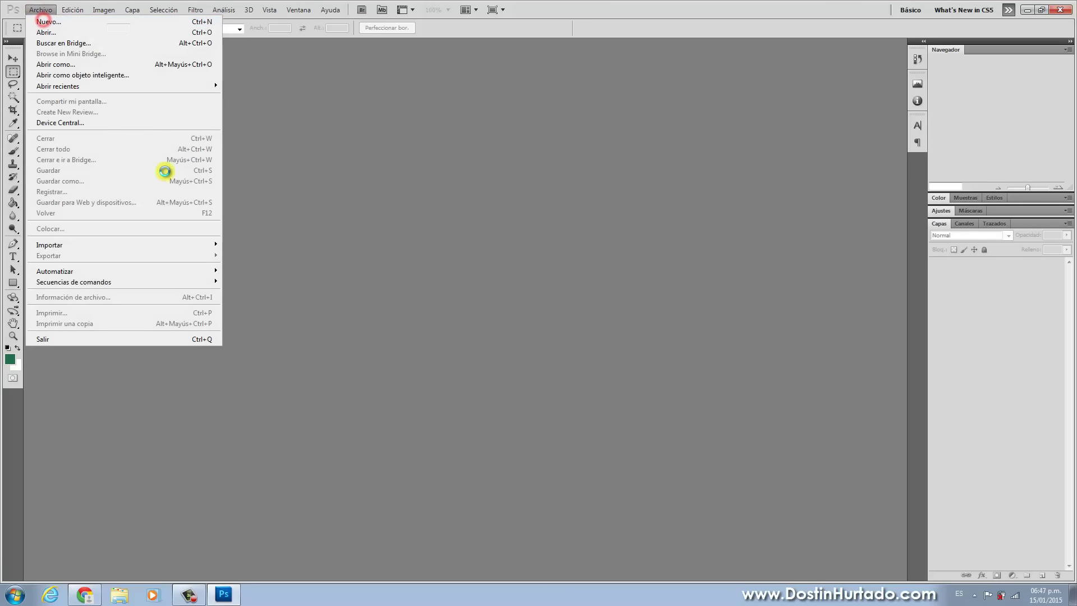
left_click(537, 206)
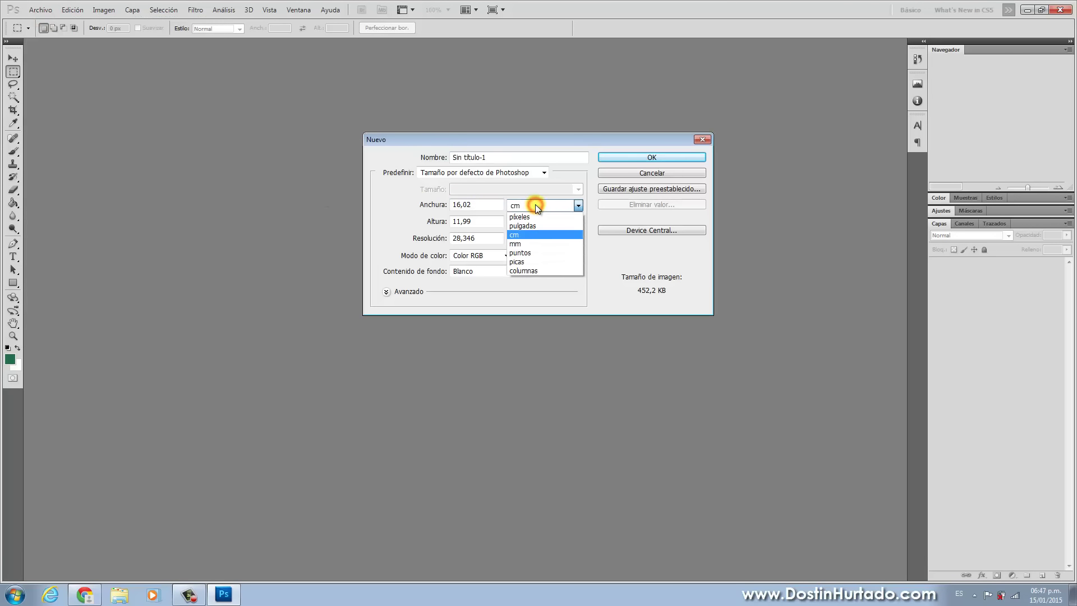
left_click(534, 214)
double_click(492, 207)
type("6")
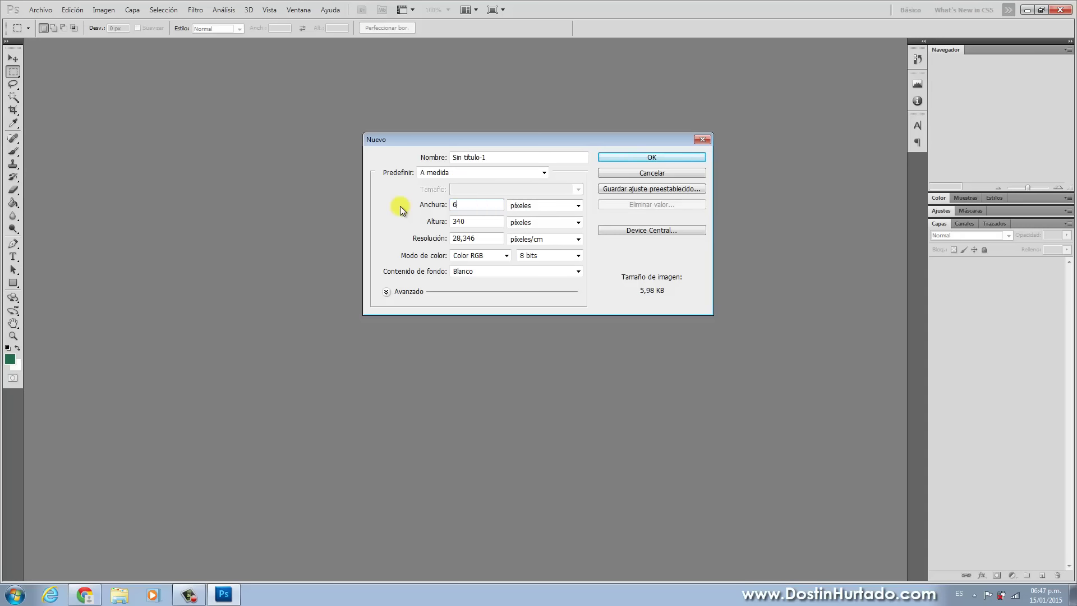
type("40")
key("Tab")
key("Tab")
type("480")
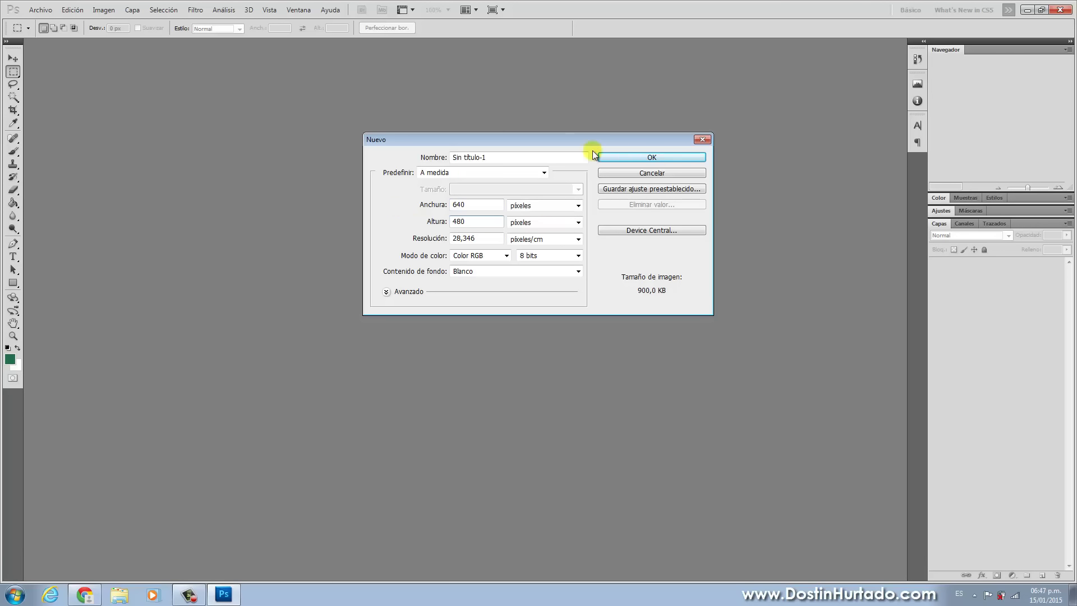
left_click(618, 157)
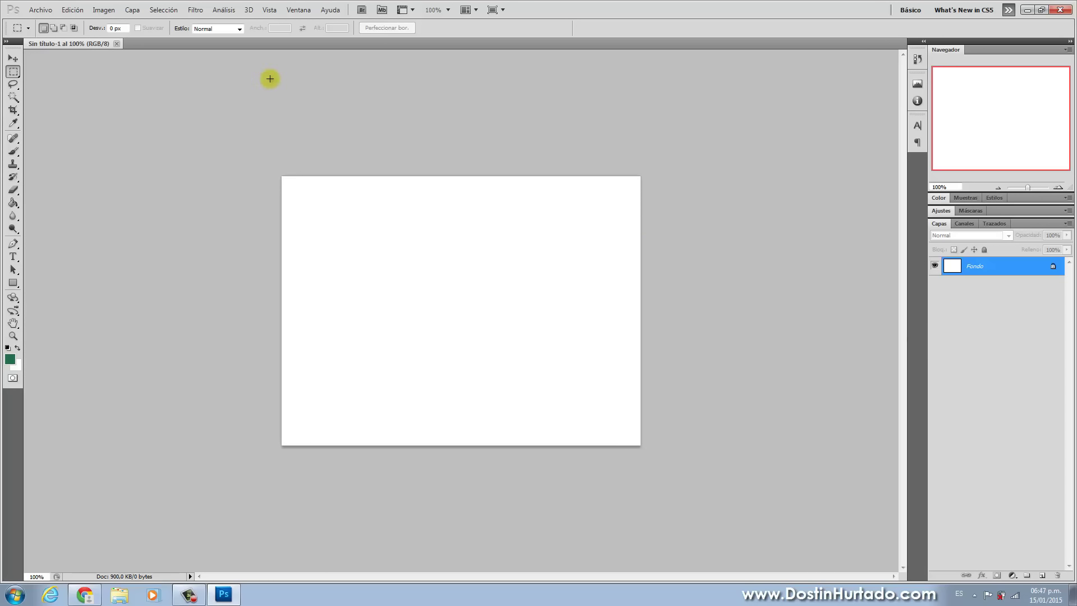
Add a new layer named 'Hojita'.
left_click(132, 9)
mouse_move(160, 22)
left_click(289, 22)
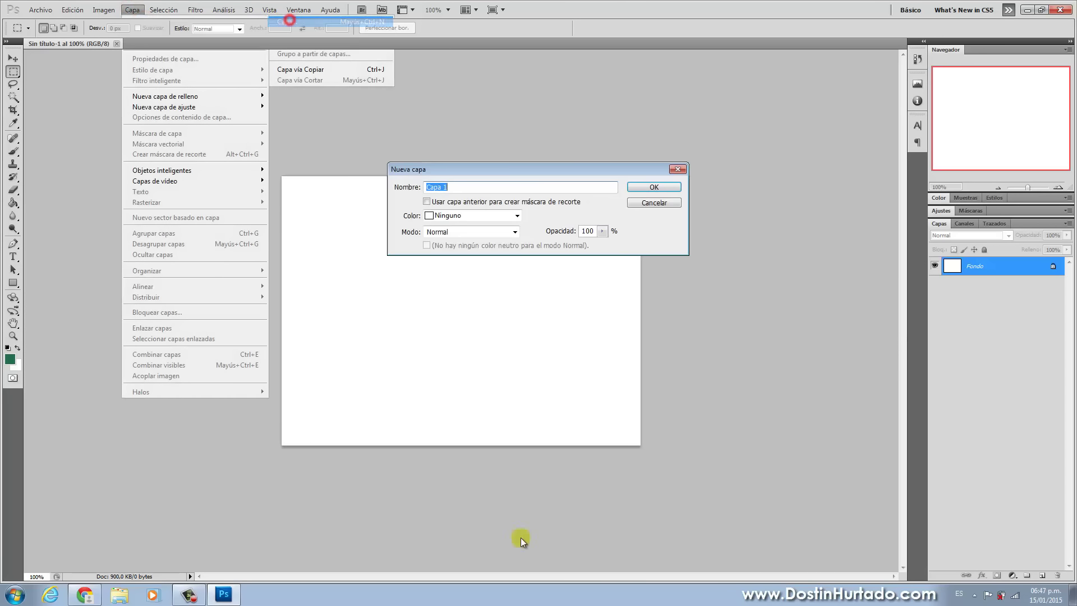
type("Hojita")
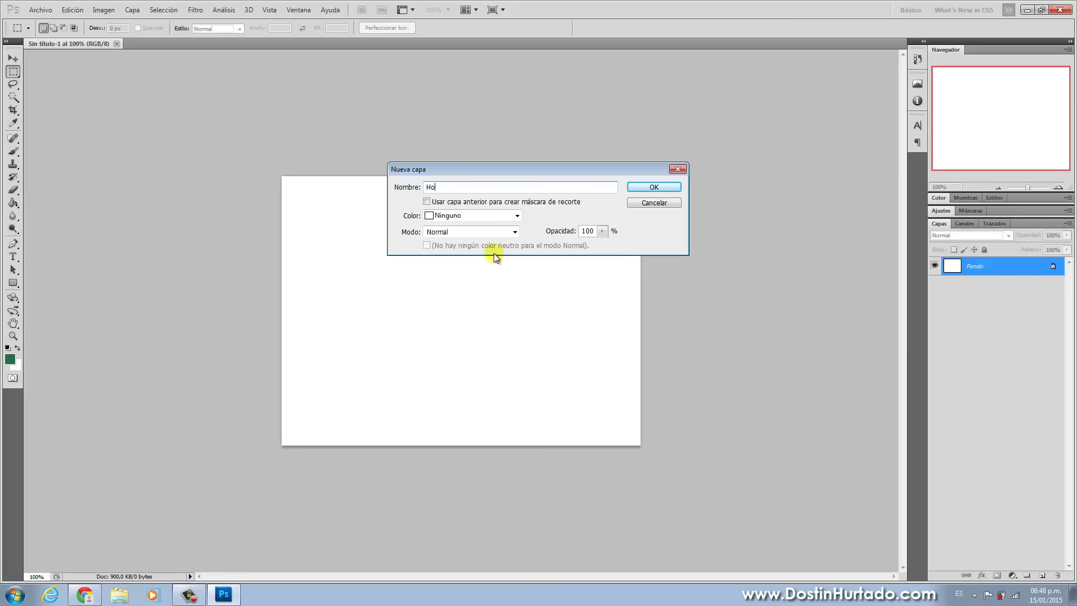
key("Return")
Paint a green zigzag with the Brush tool on the Hojita layer.
left_click(999, 266)
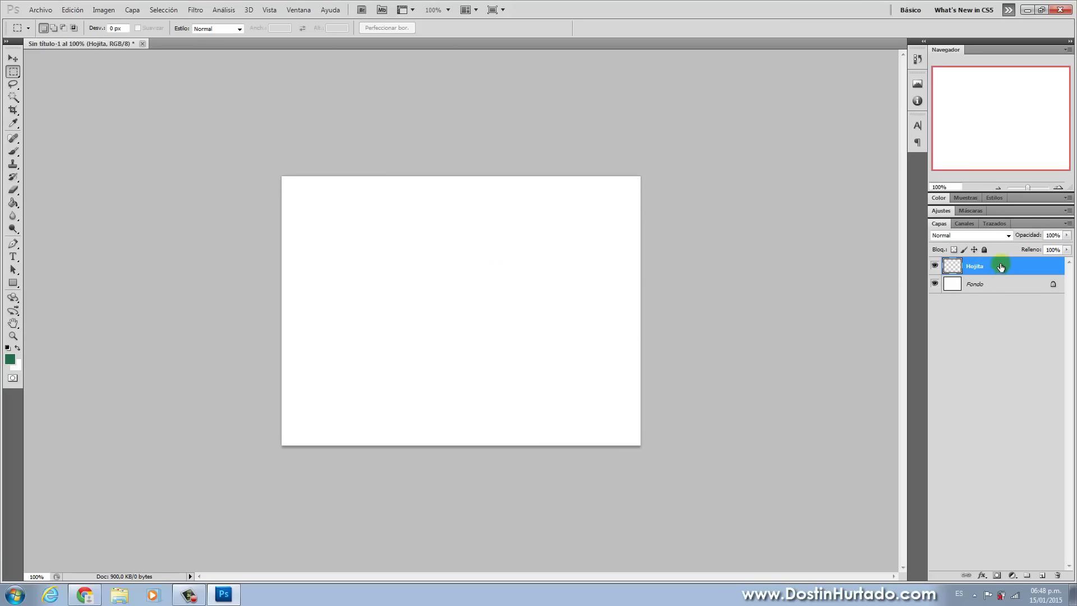
left_click(13, 151)
mouse_move(405, 225)
left_mouse_down()
mouse_move(551, 281)
mouse_move(615, 430)
left_mouse_up()
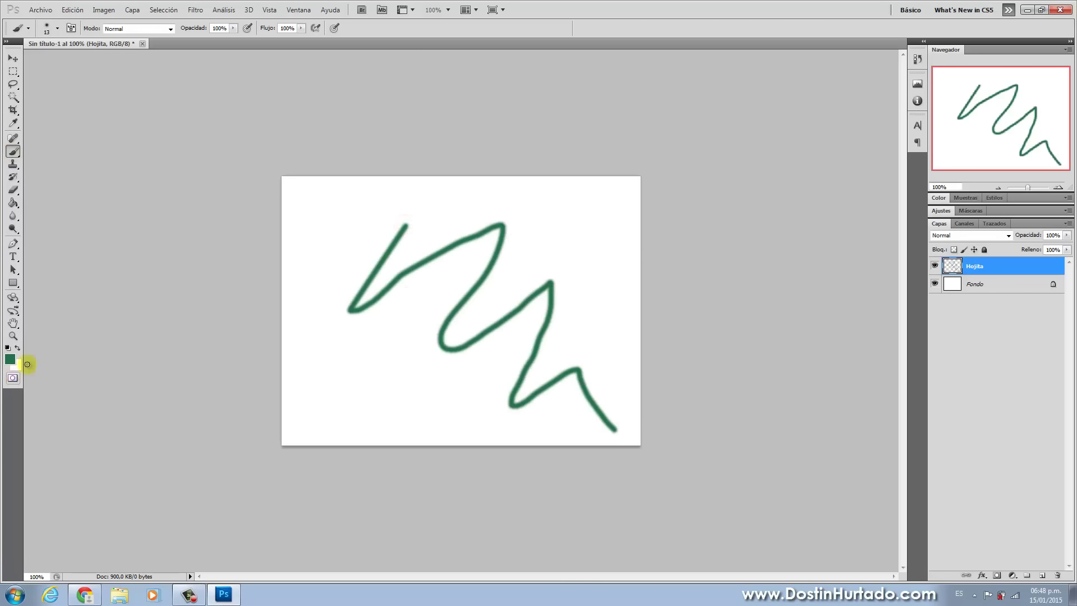
left_click(1005, 274)
right_click(984, 267)
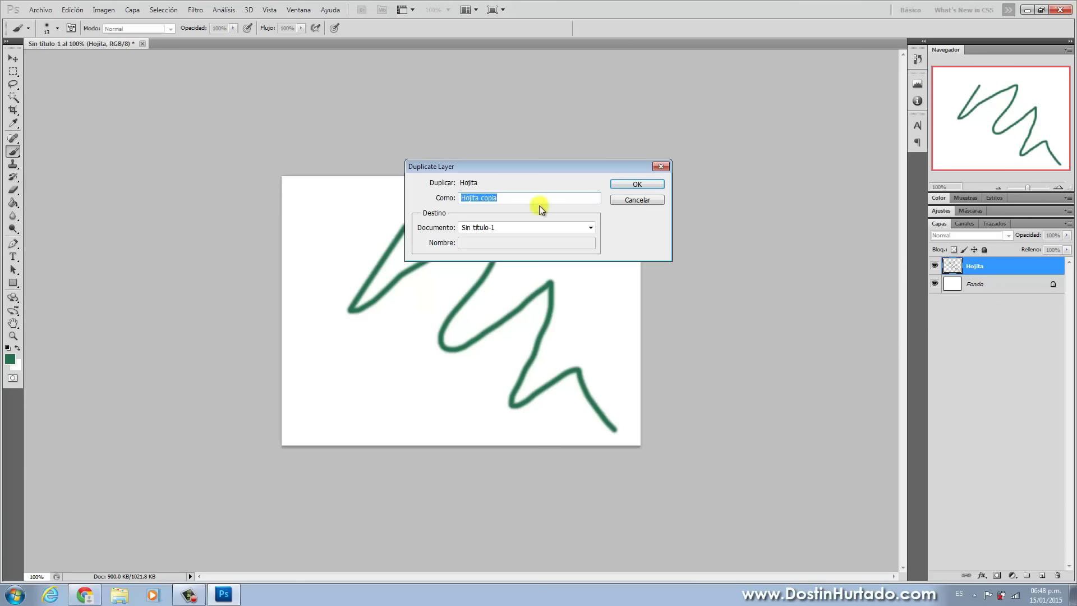
left_click(637, 185)
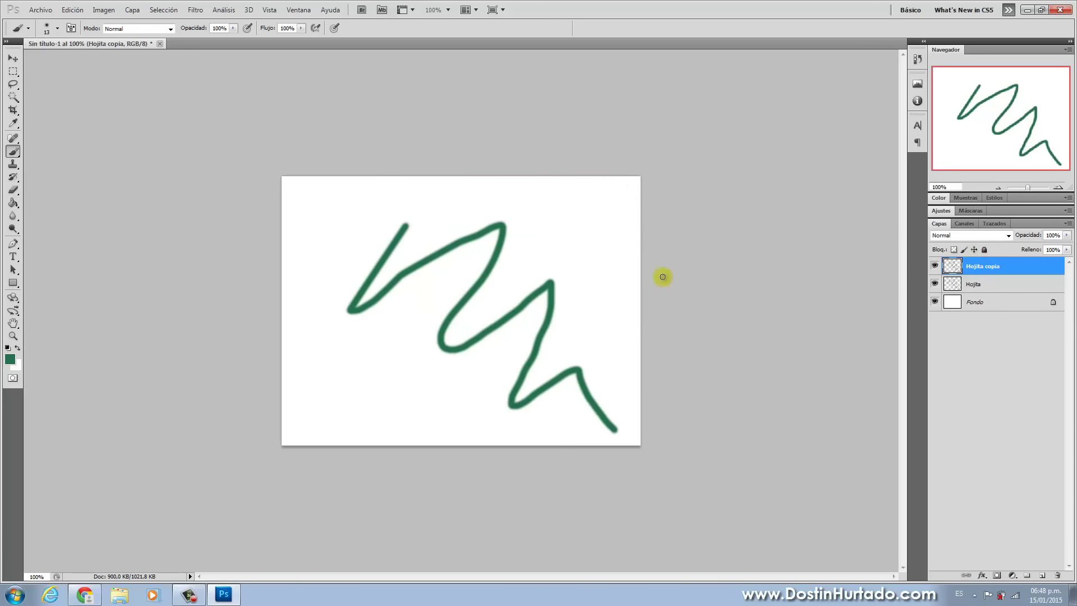
left_click_drag(366, 226, 616, 443)
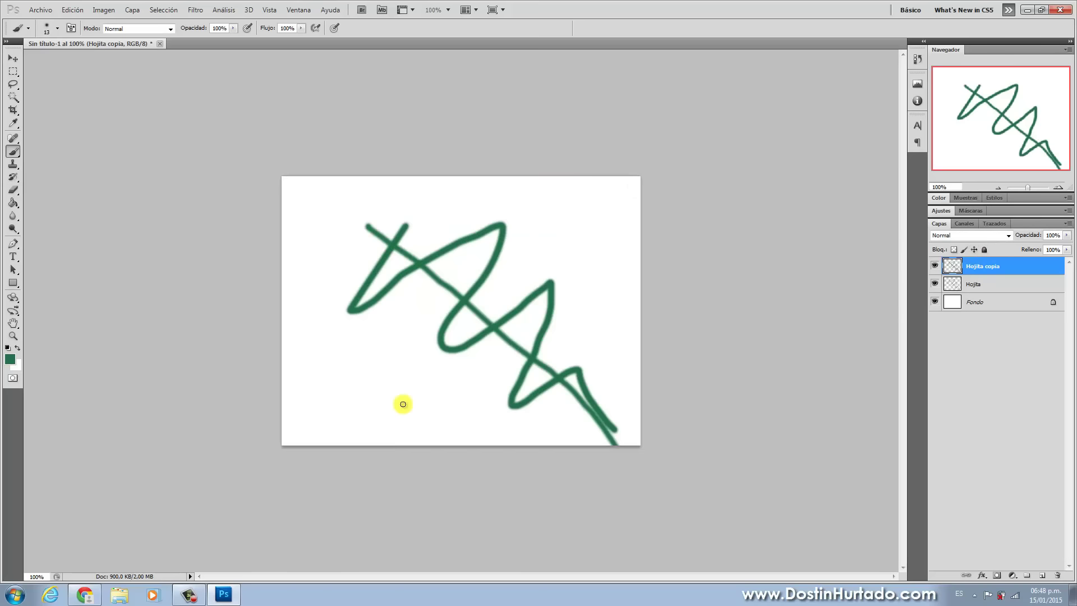
right_click(980, 272)
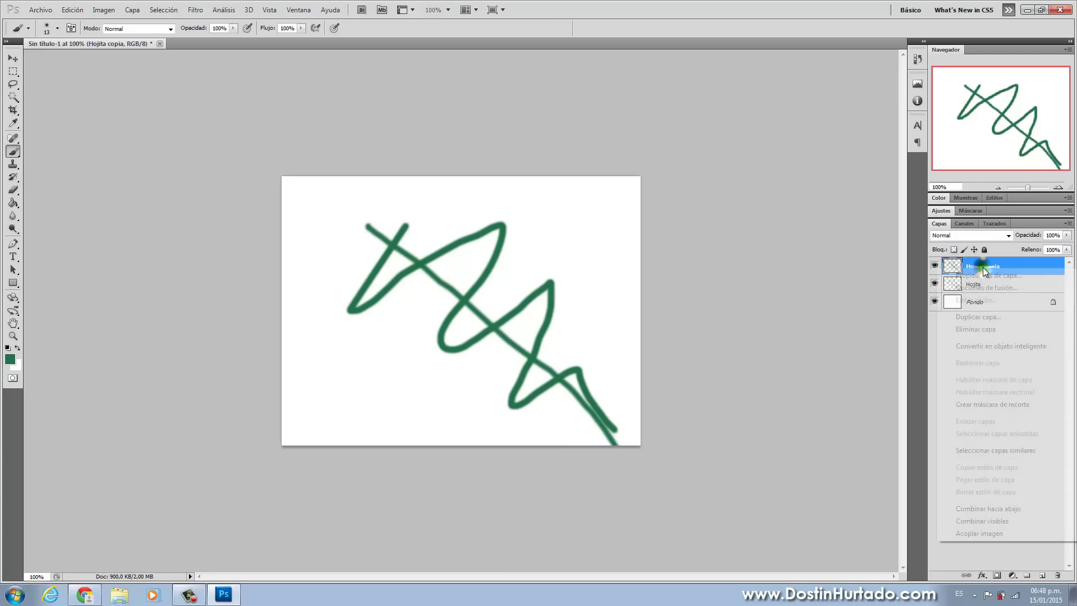
left_click(979, 329)
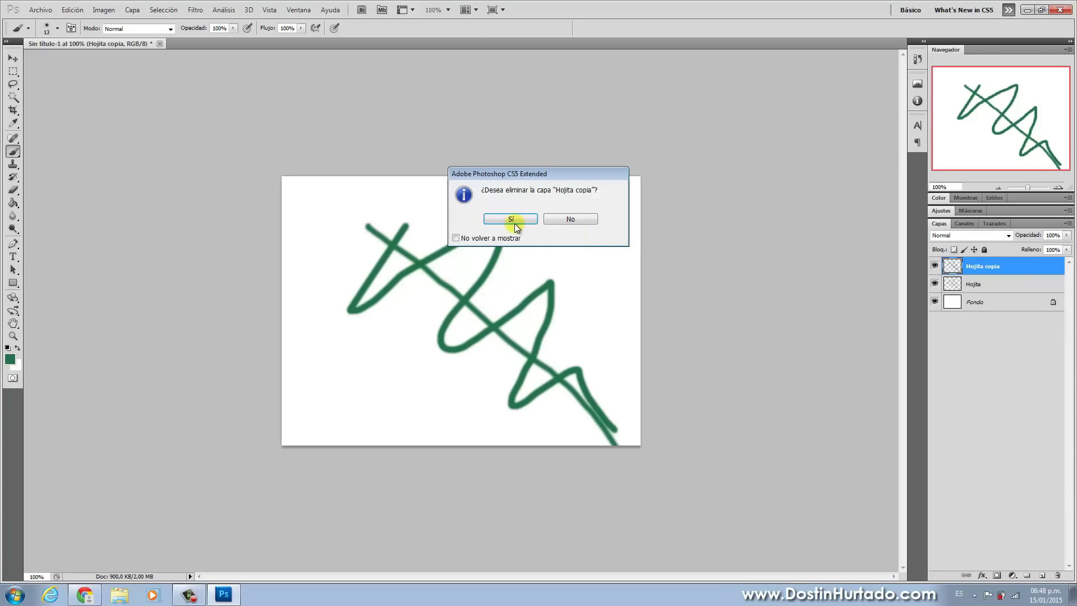
left_click(500, 220)
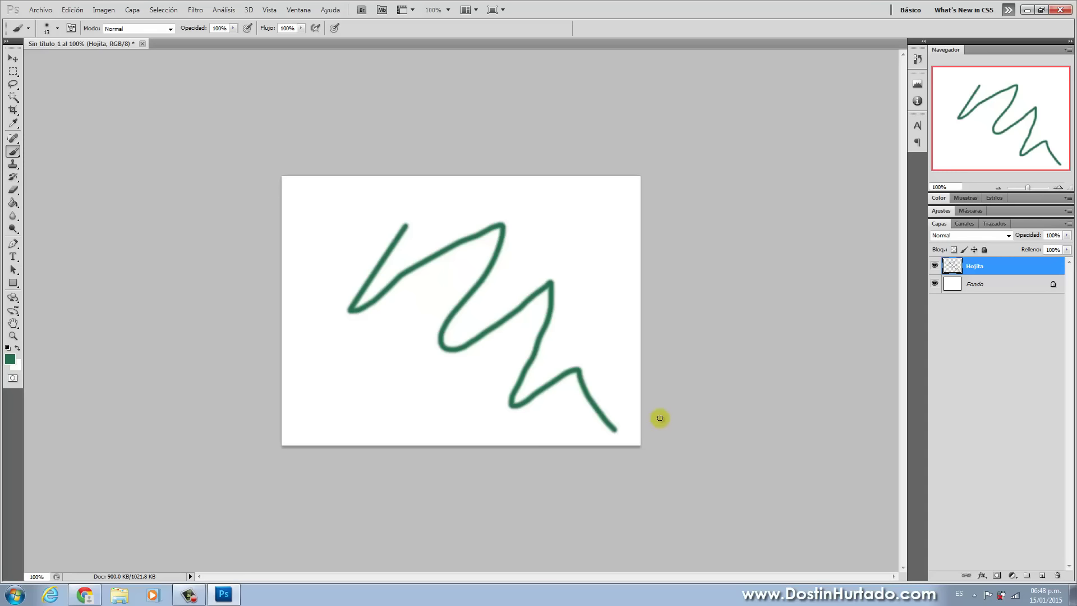
left_click(15, 595)
left_click(33, 547)
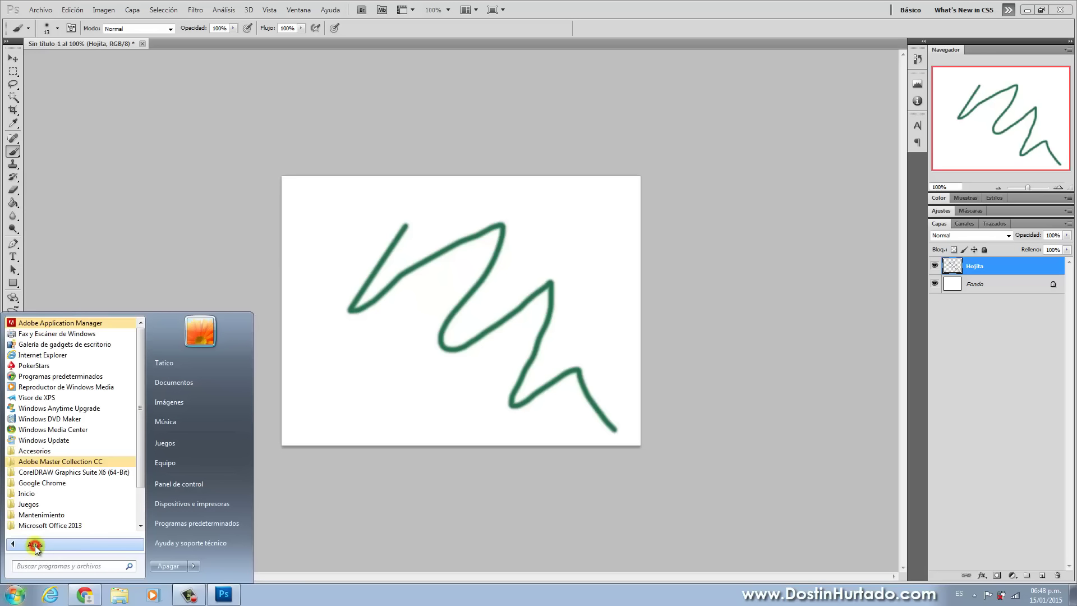
left_click(12, 593)
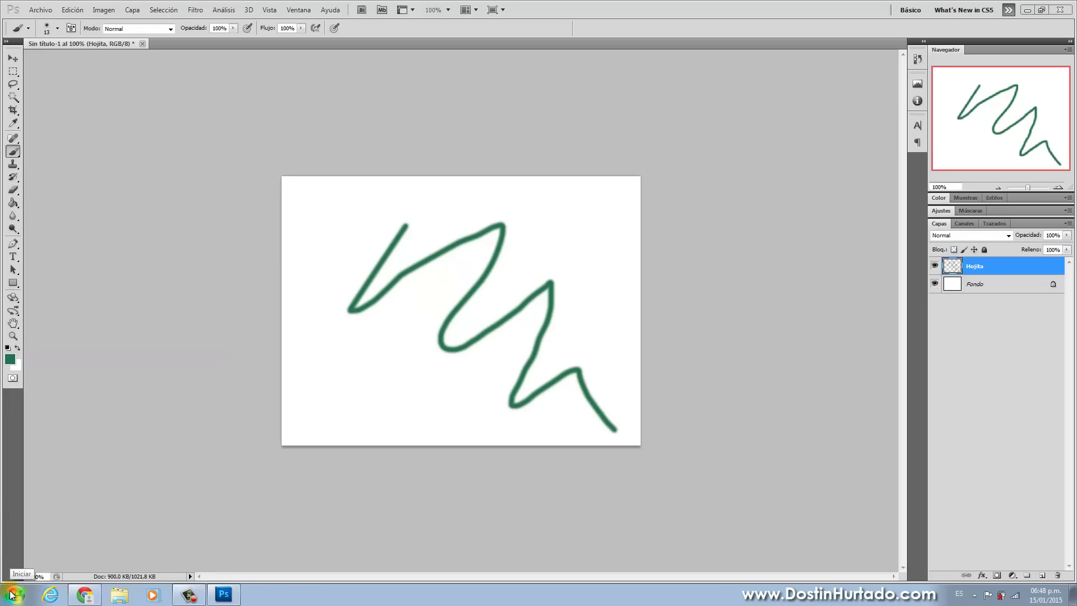
left_click(12, 594)
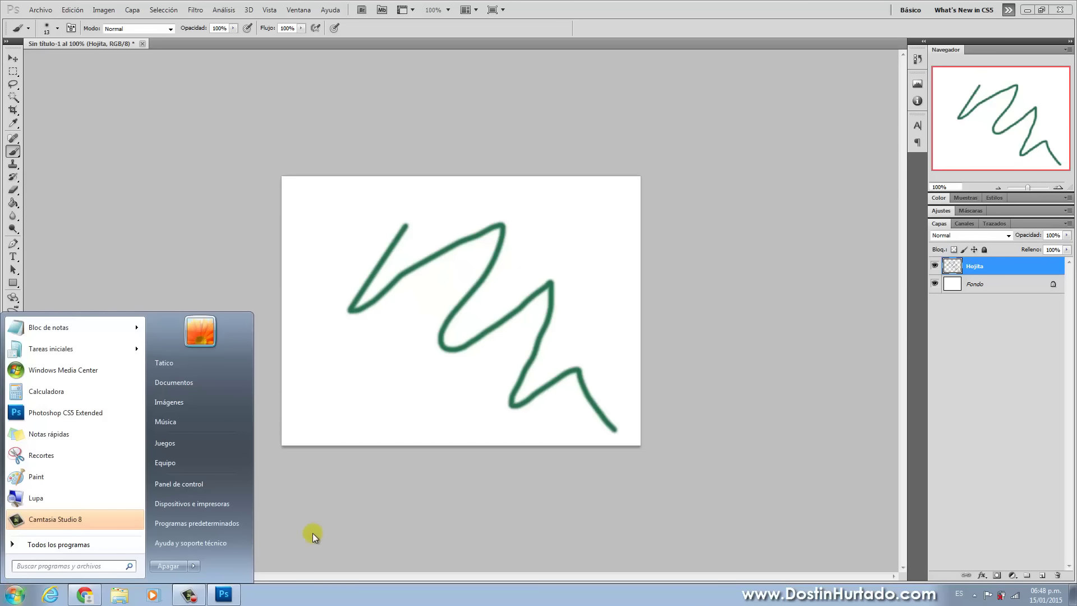
type("photh")
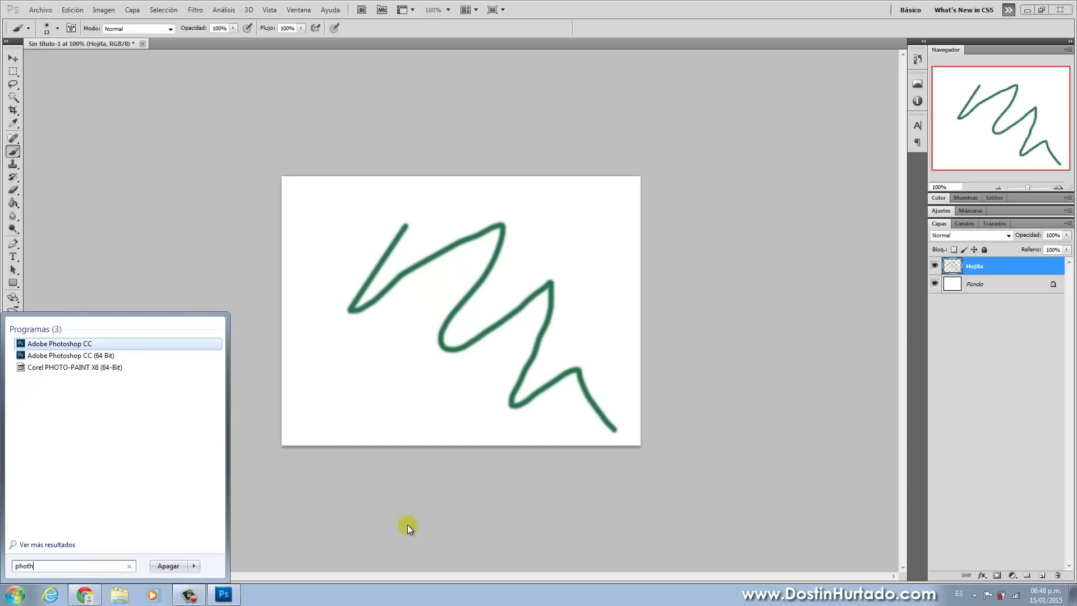
key("BackSpace")
type("o")
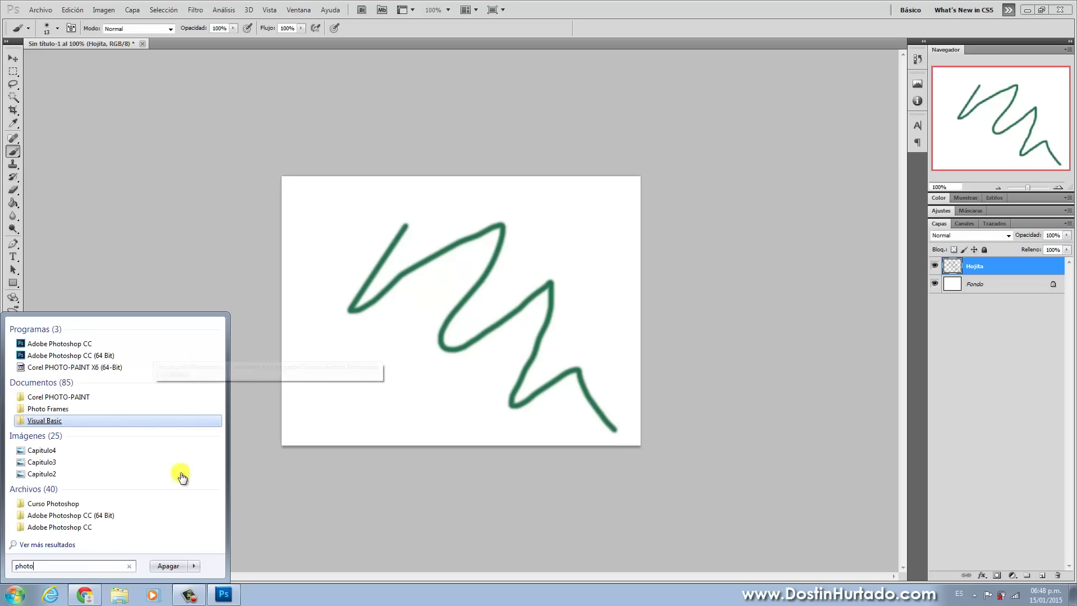
double_click(50, 566)
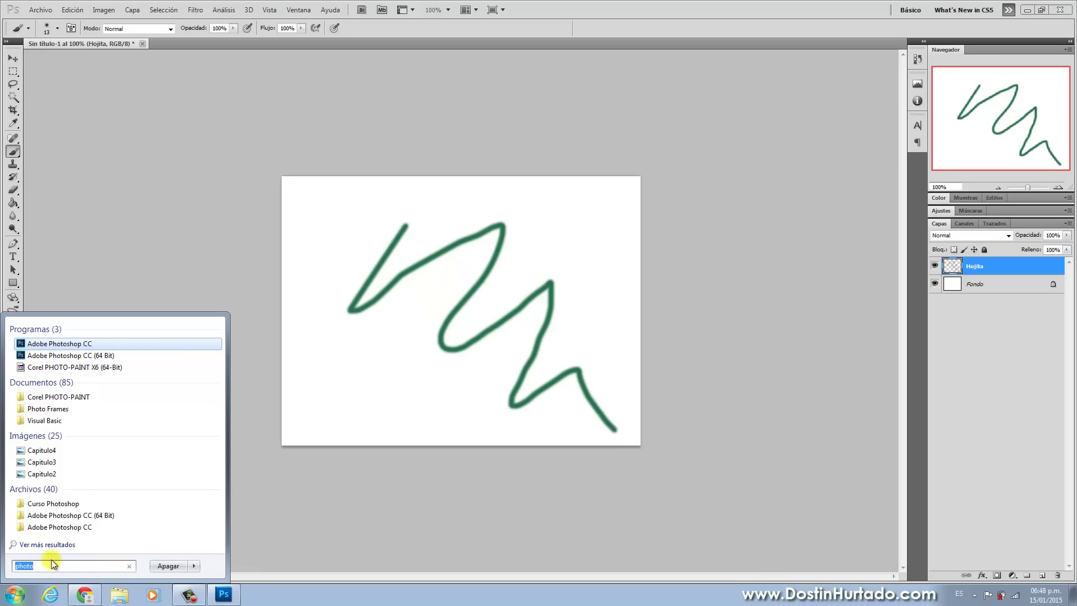
key("BackSpace")
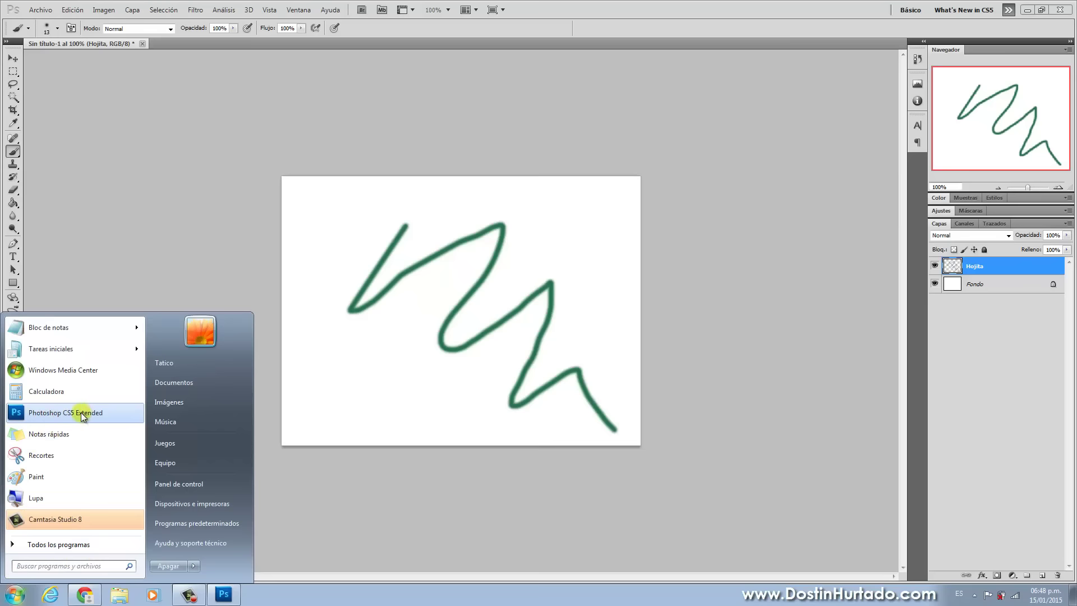
left_click(407, 526)
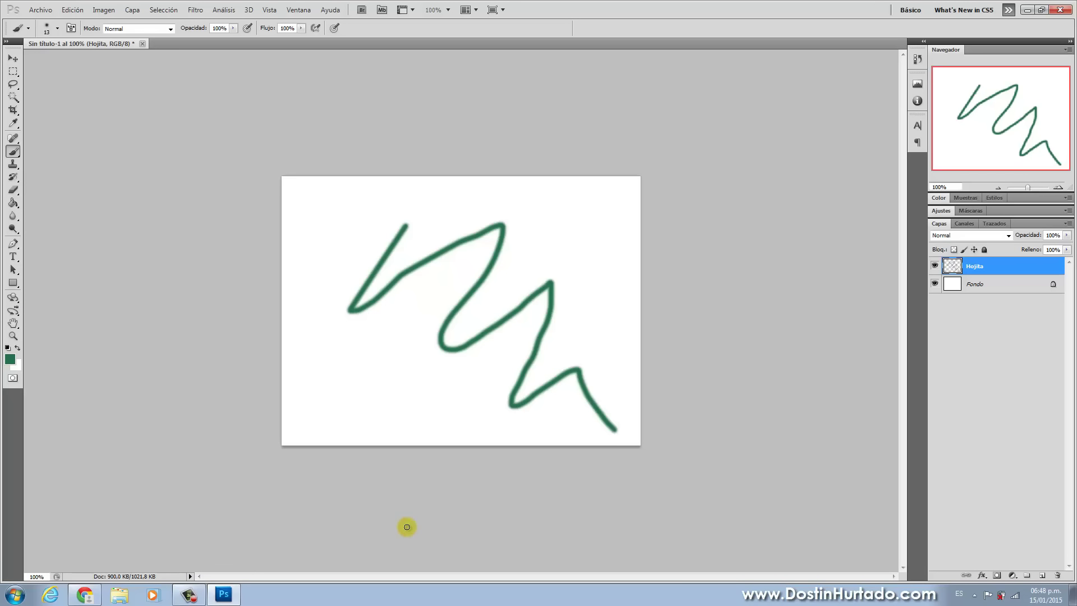
left_click(1060, 9)
Answer CS5's save prompt to close it, then permanently dismiss Photoshop CC's graphics-card warning.
left_click(574, 220)
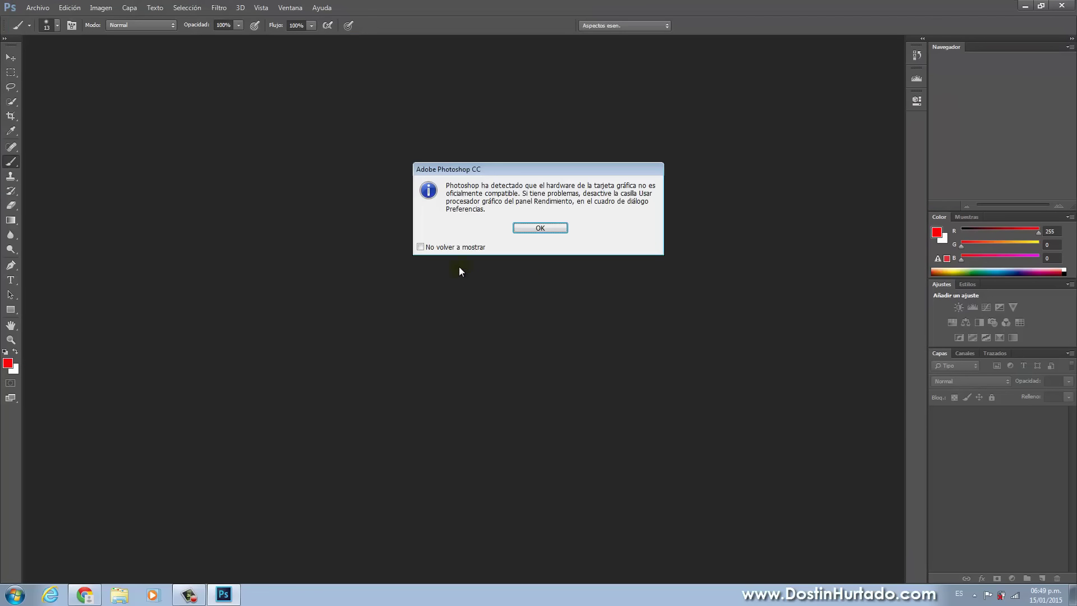
left_click(455, 247)
left_click(539, 227)
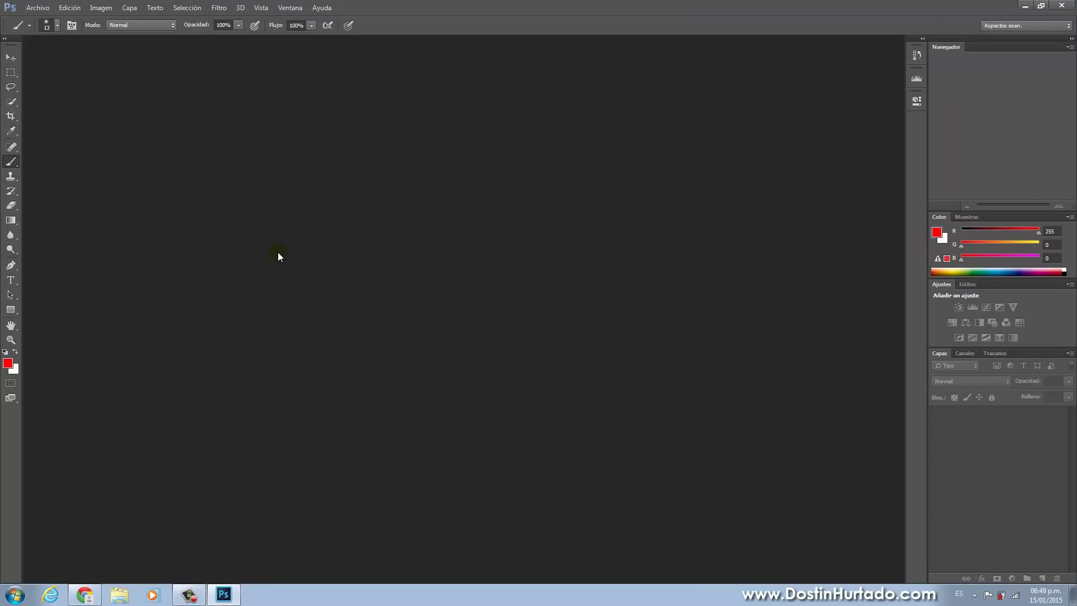